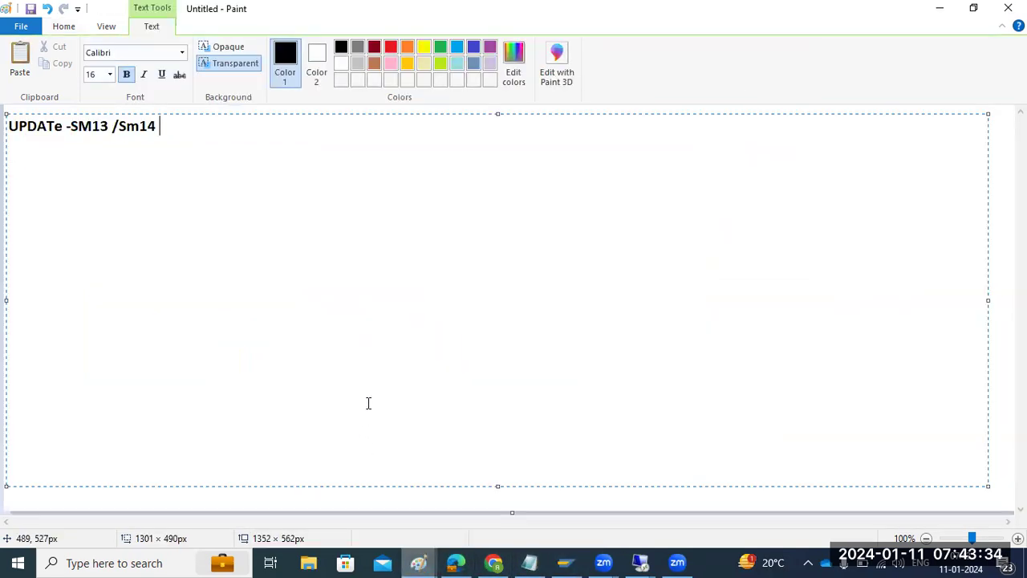
# Add a second Paint line, 'Sm13 - we can check if any failed UPdate records', fixing the typo
pyautogui.press('Return')
pyautogui.write('Sm13')
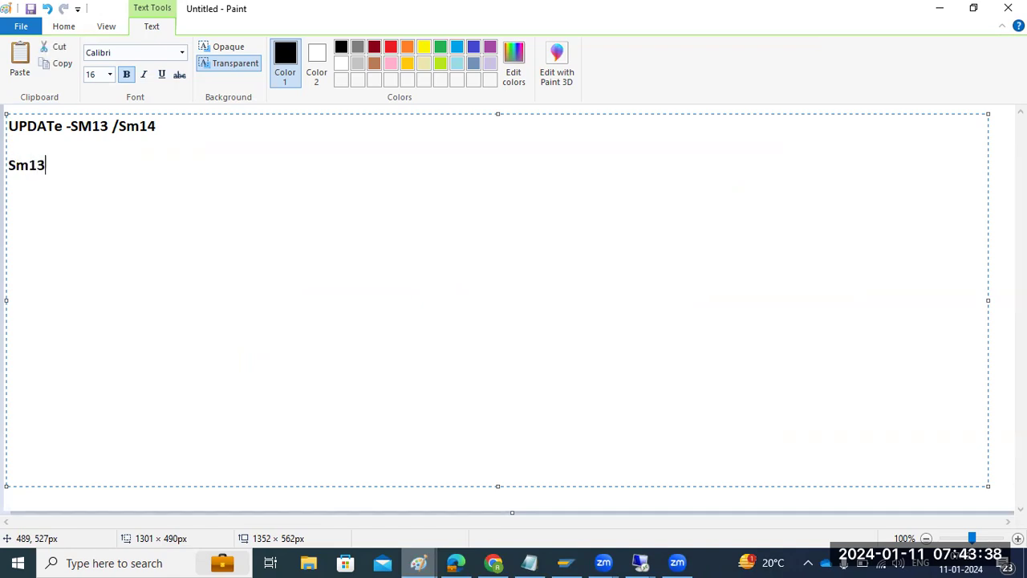
pyautogui.write(' - we can chec')
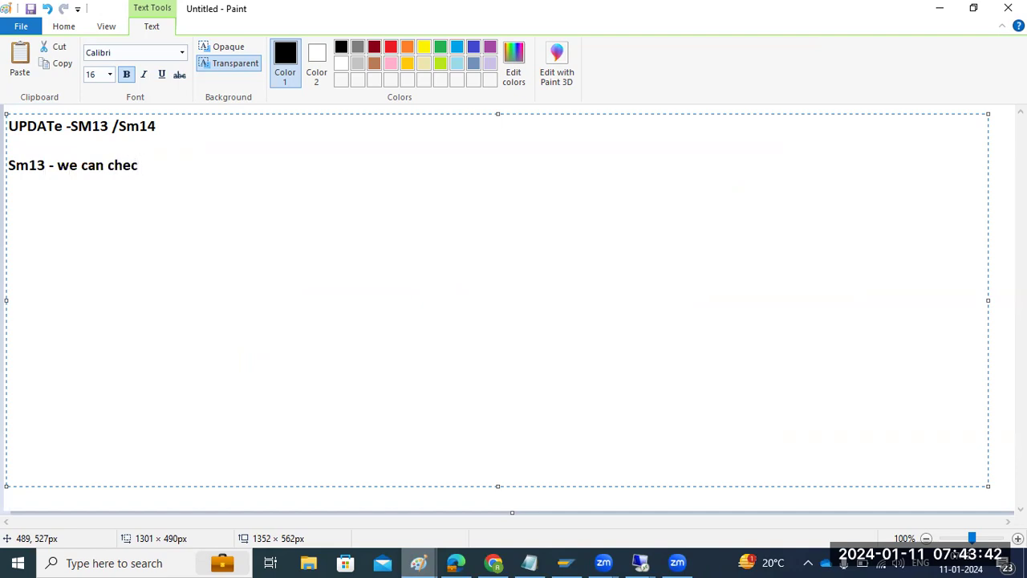
pyautogui.write('k if any failed UP')
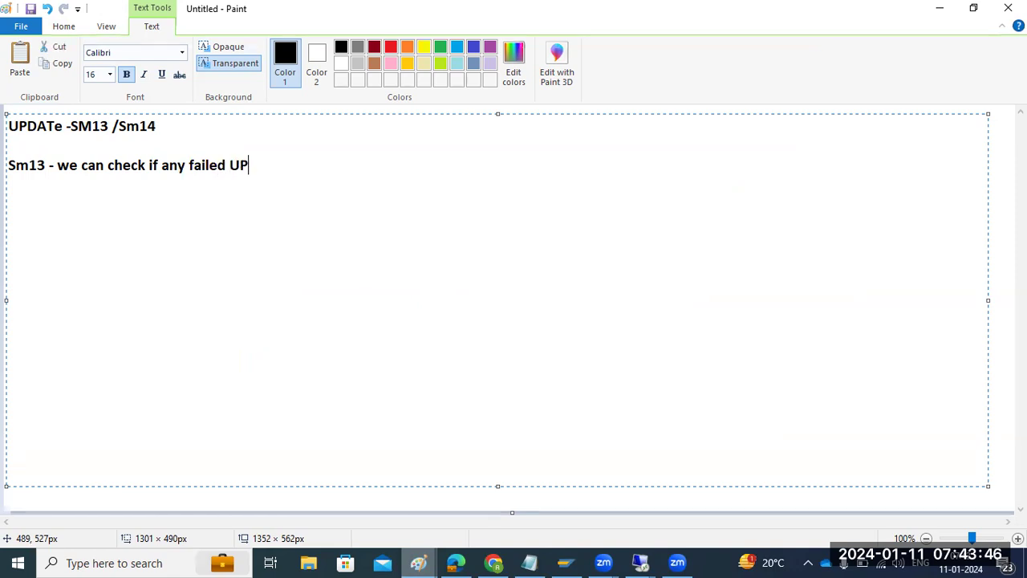
pyautogui.write('date records otnoy')
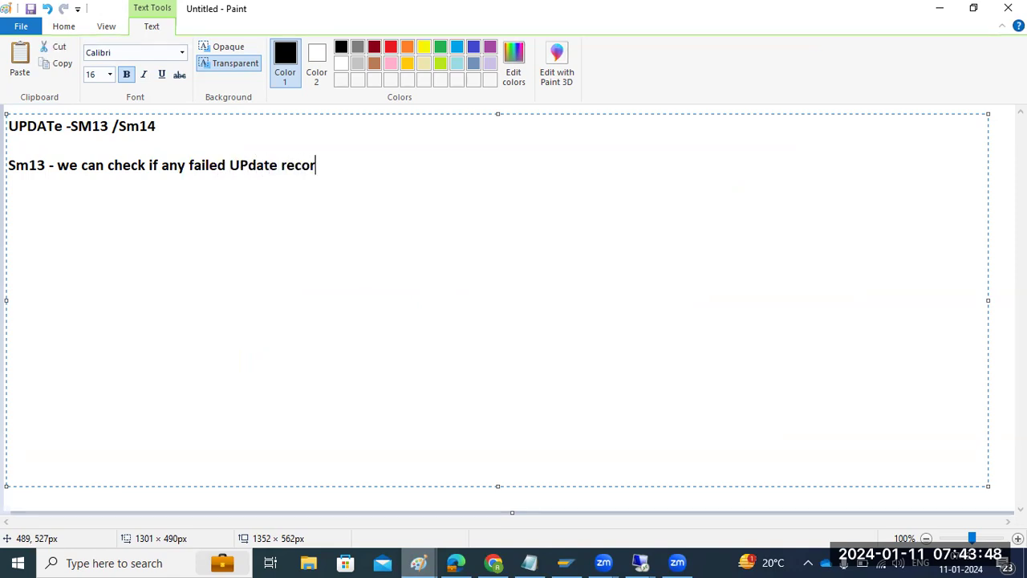
pyautogui.press('BackSpace')
pyautogui.press('BackSpace')
pyautogui.press('BackSpace')
pyautogui.press('BackSpace')
pyautogui.press('BackSpace')
pyautogui.write('no')
pyautogui.press('BackSpace')
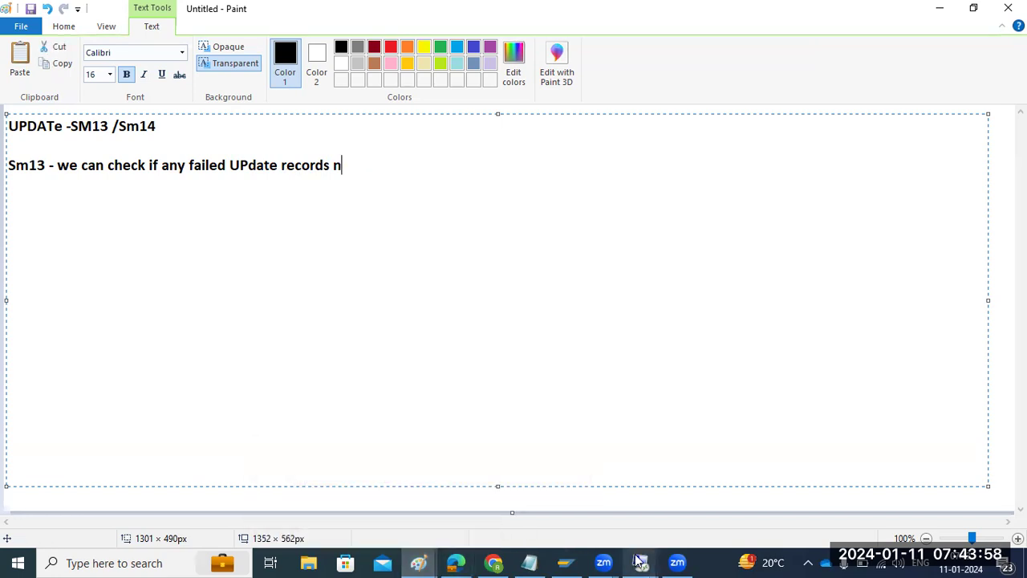
# Bring the SAP session to the front and open the SM13 update requests screen
pyautogui.moveTo(640, 562)
pyautogui.click(676, 492)
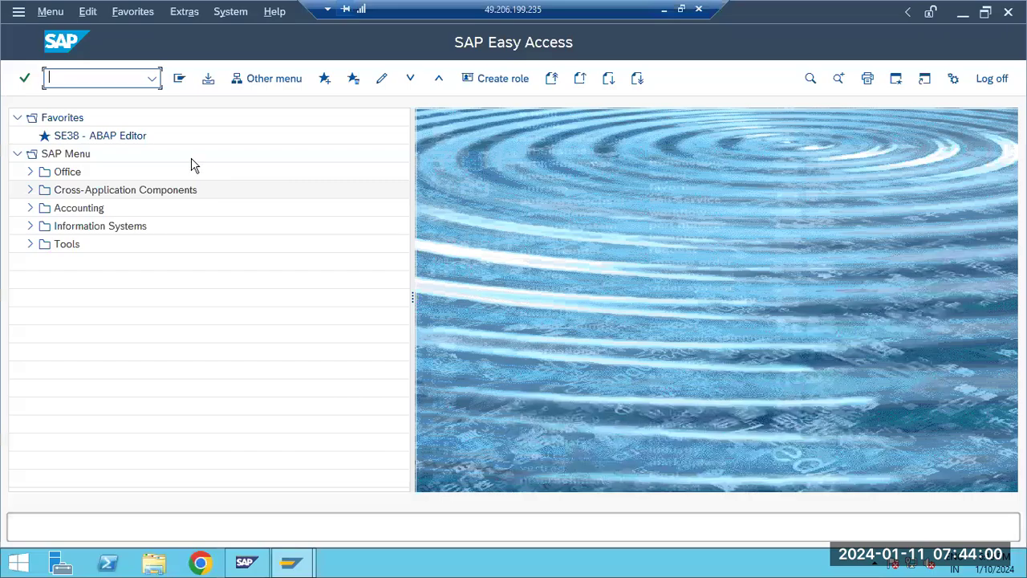
pyautogui.write('se38')
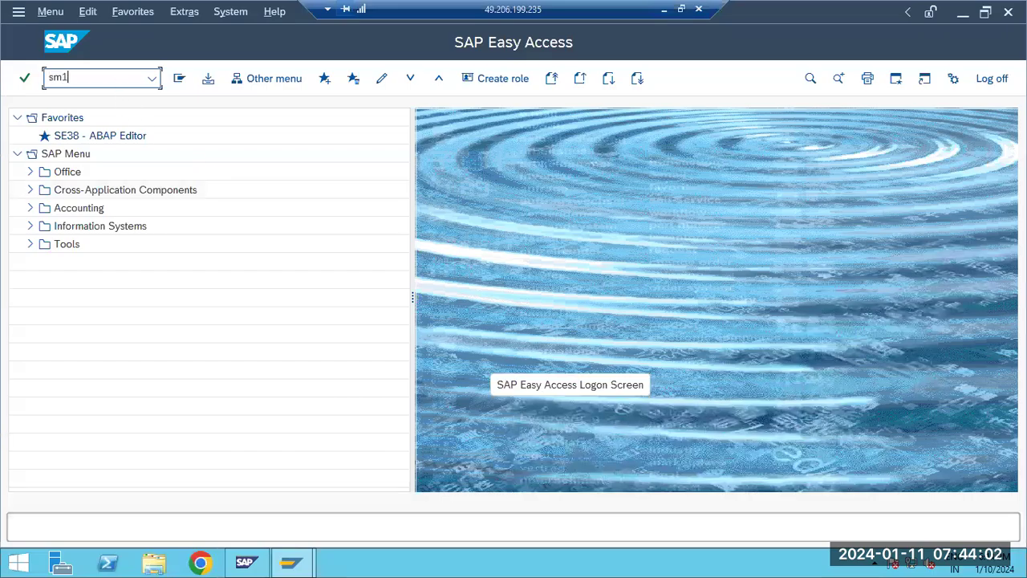
pyautogui.press('Return')
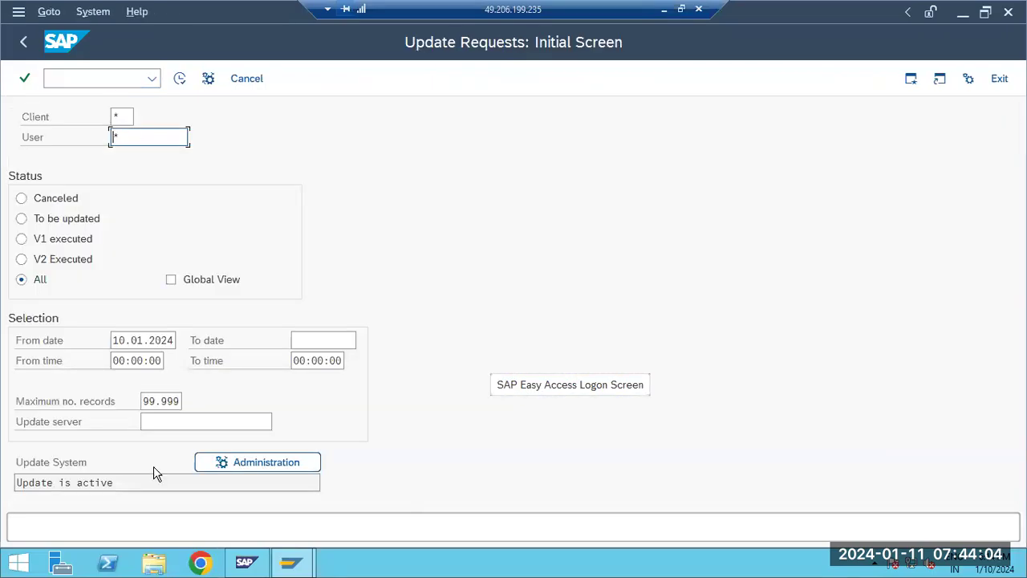
# Clear the From date and keep status All, then list update requests for all clients and users
pyautogui.click(128, 340)
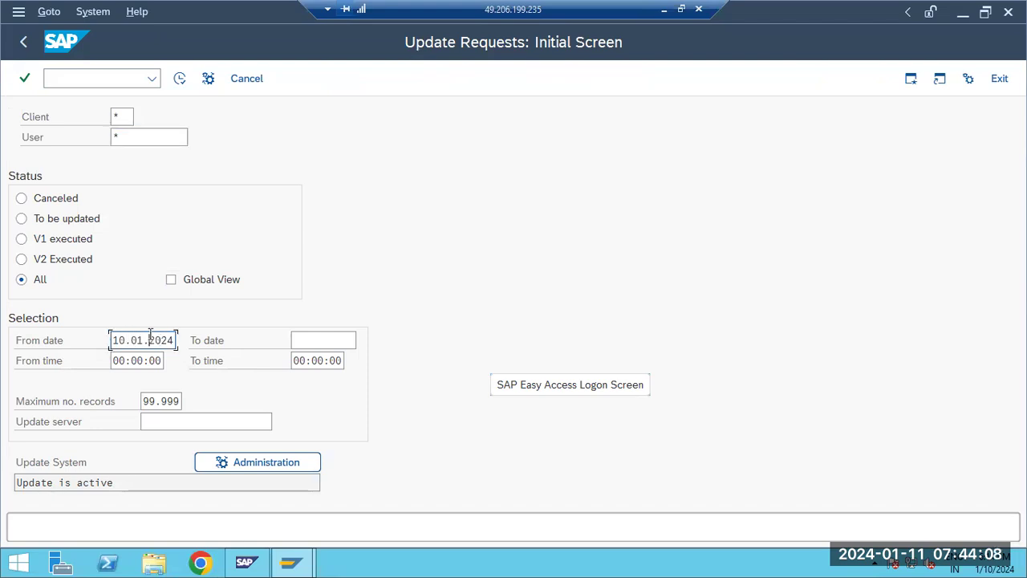
pyautogui.doubleClick(150, 340)
pyautogui.press('Delete')
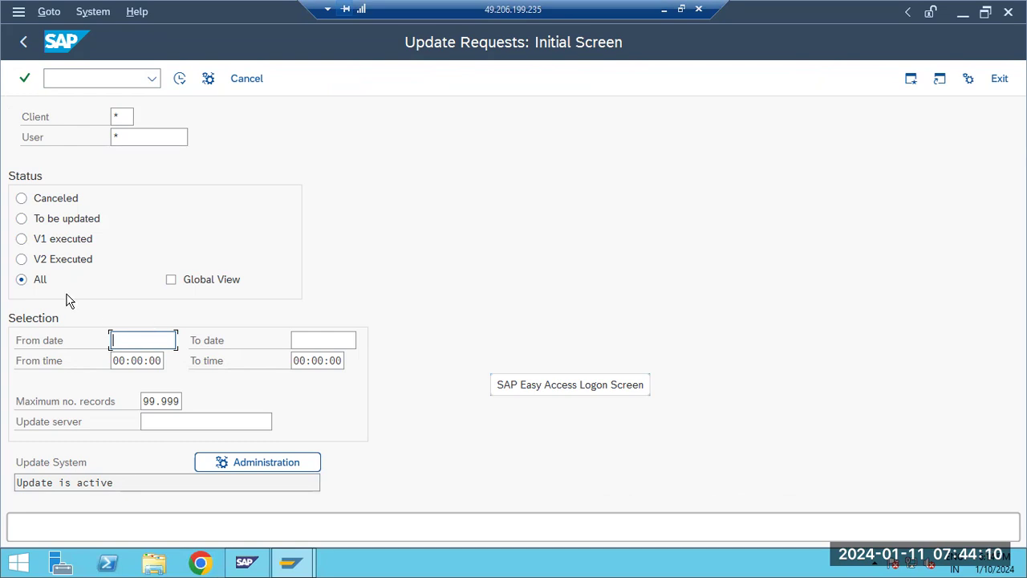
pyautogui.click(22, 200)
pyautogui.click(39, 280)
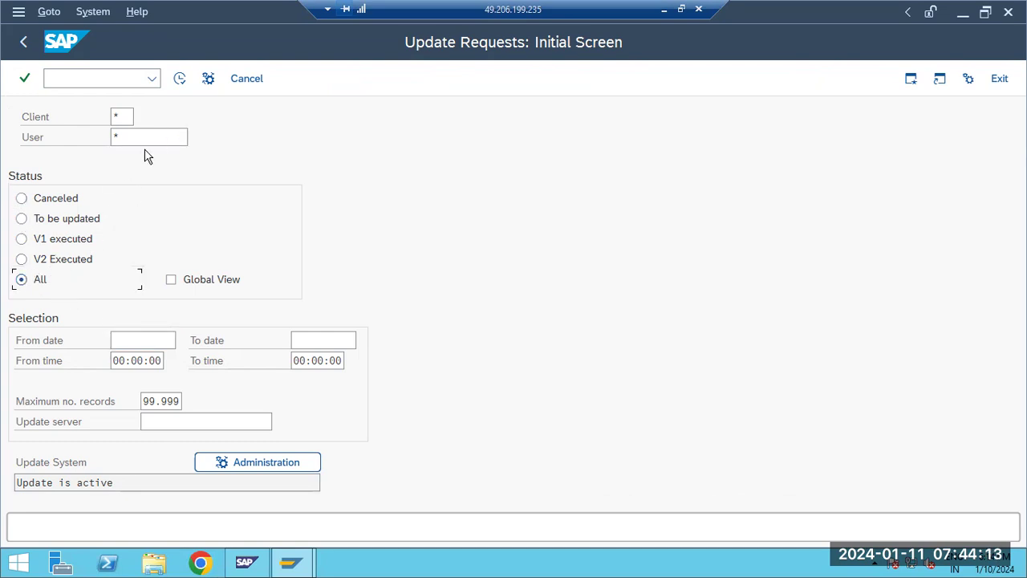
pyautogui.click(179, 78)
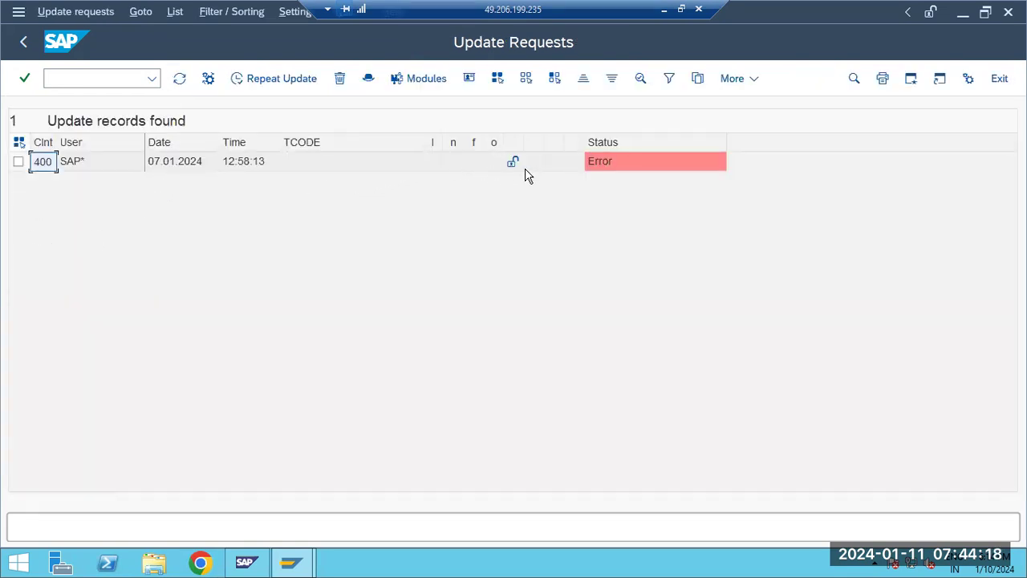
# Restart the 07.01.2024 Error record with Repeat Update and refresh until 0 records remain
pyautogui.click(603, 165)
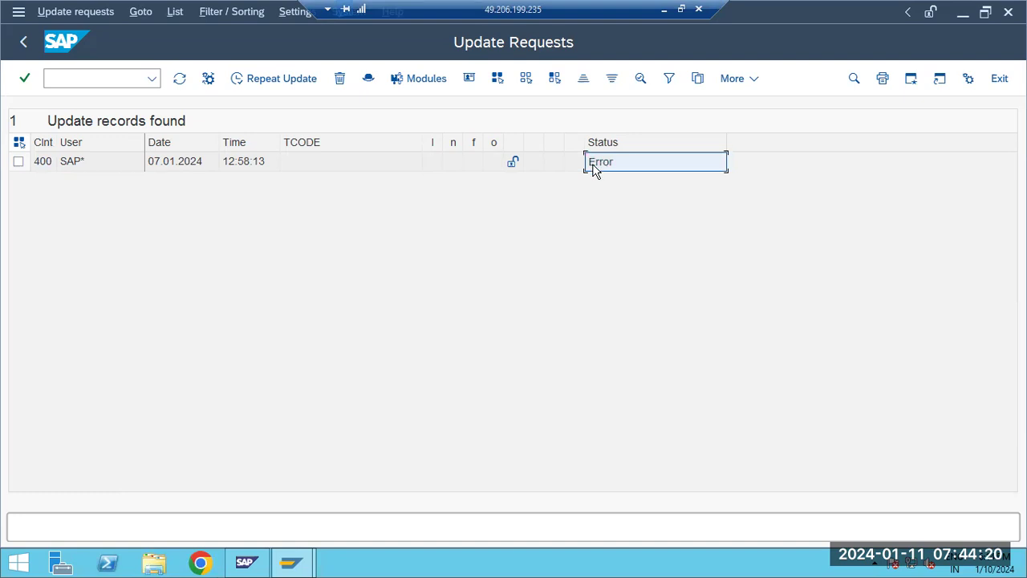
pyautogui.click(159, 165)
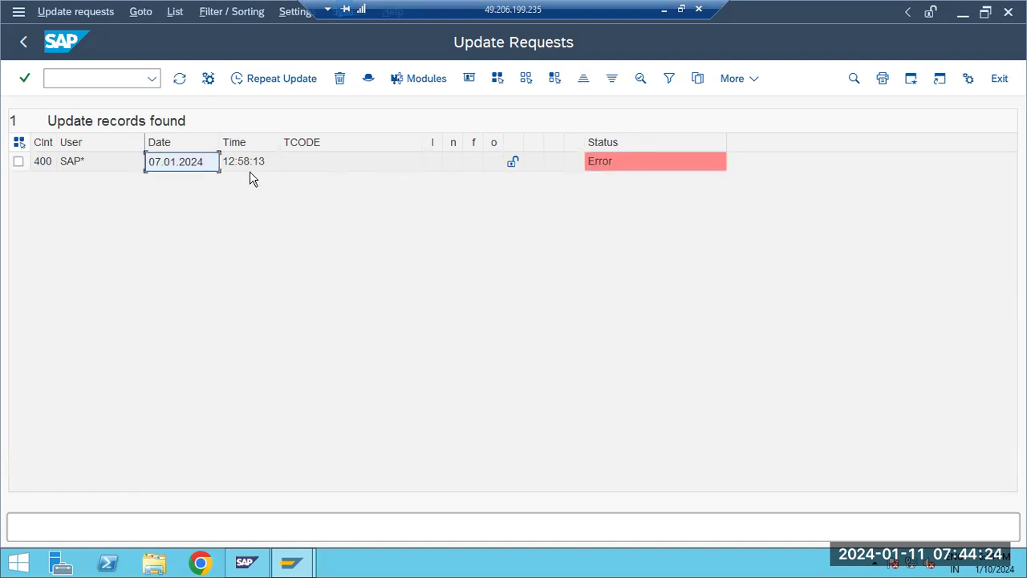
pyautogui.click(18, 162)
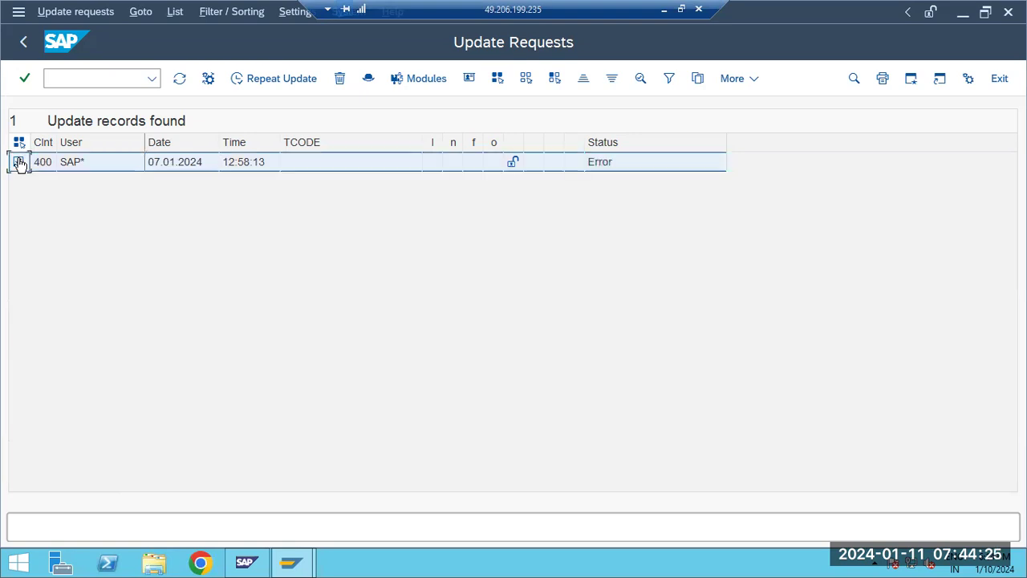
pyautogui.click(268, 80)
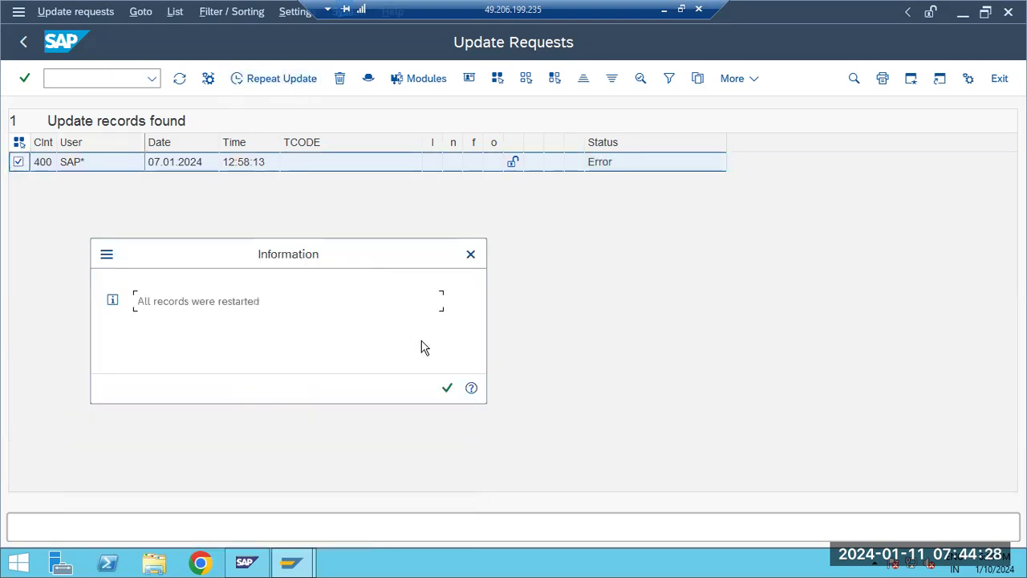
pyautogui.click(449, 389)
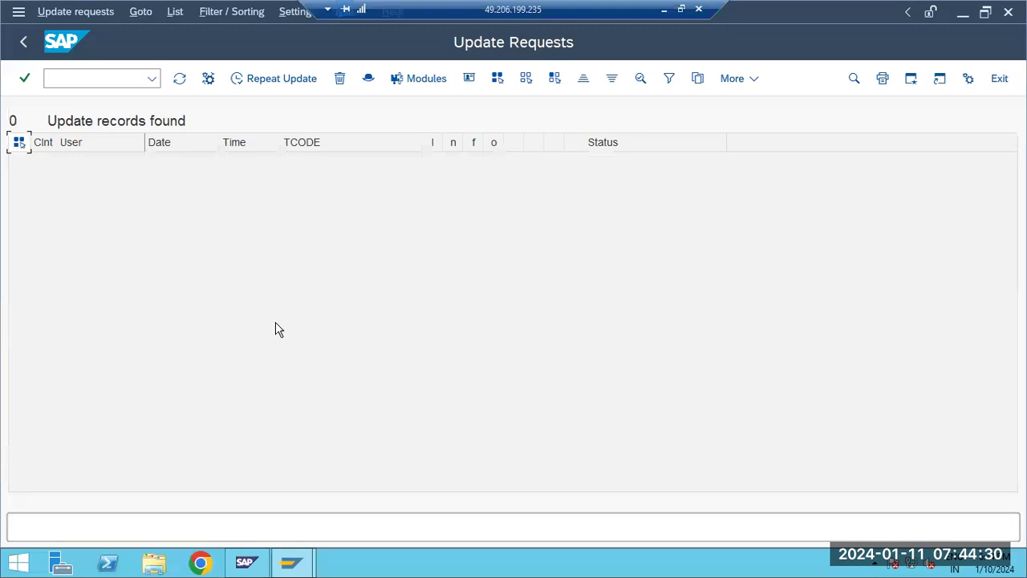
pyautogui.click(180, 80)
pyautogui.click(179, 81)
pyautogui.click(24, 42)
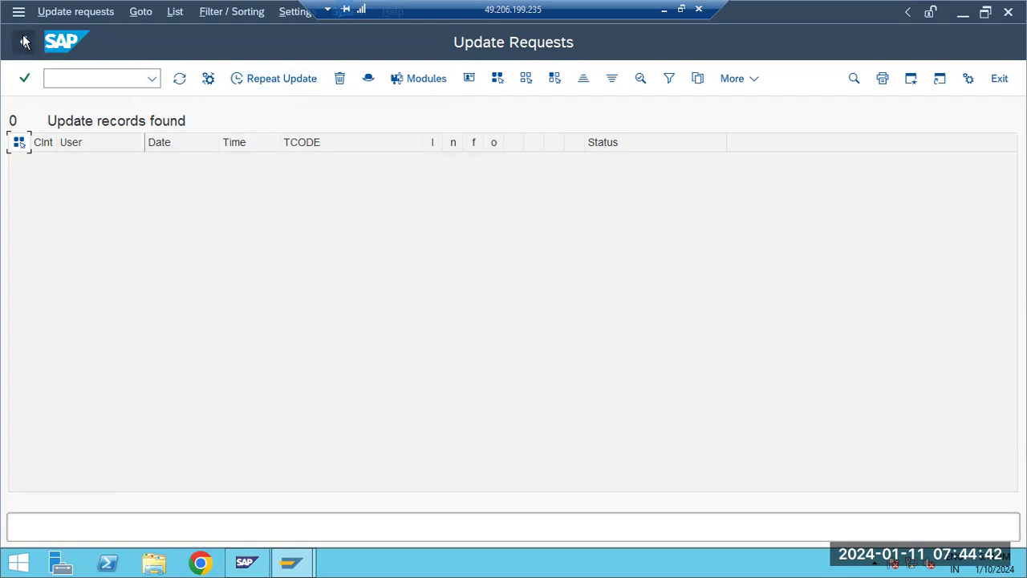
pyautogui.click(180, 78)
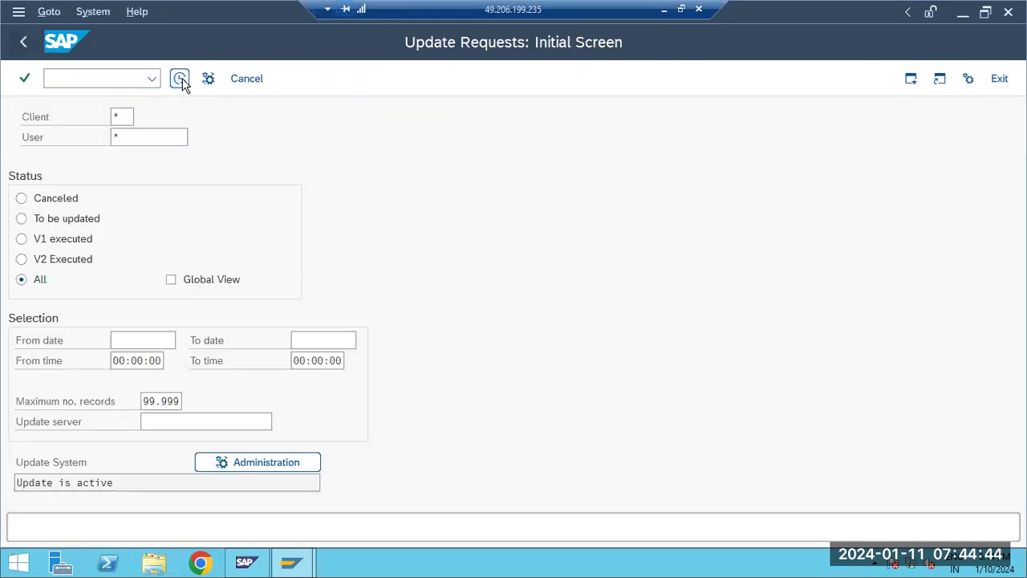
pyautogui.click(22, 44)
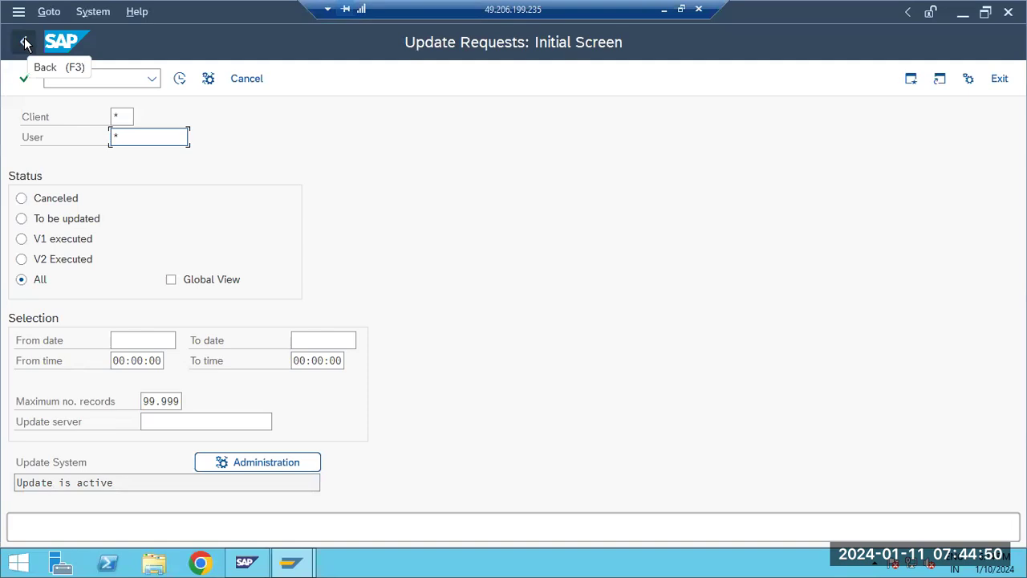
pyautogui.click(34, 204)
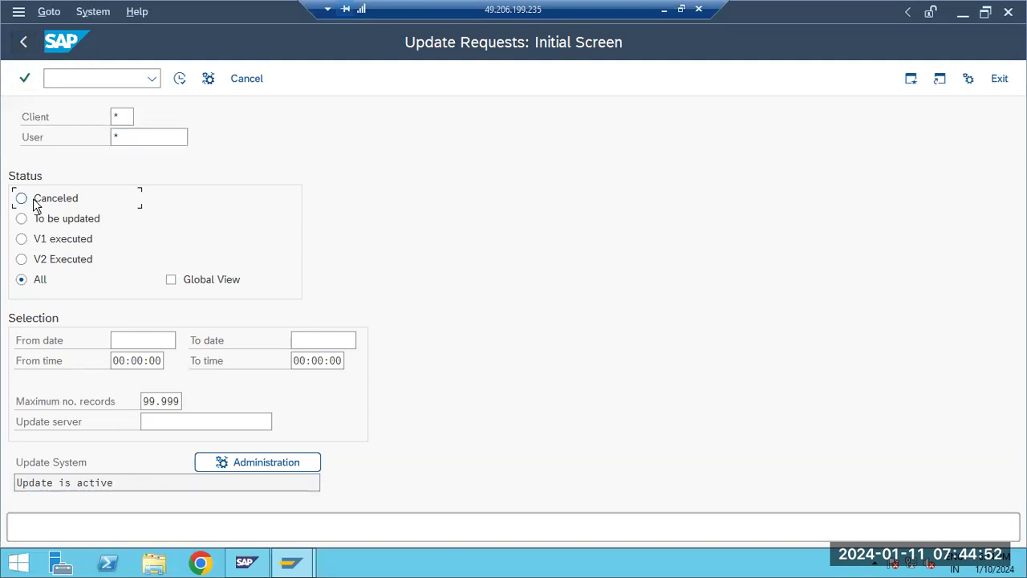
pyautogui.click(30, 284)
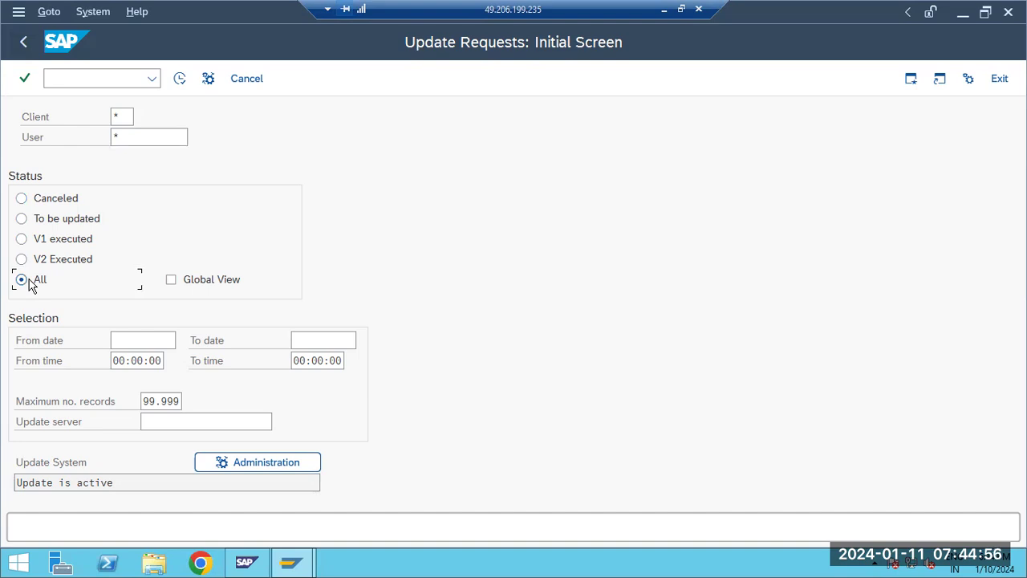
pyautogui.click(179, 81)
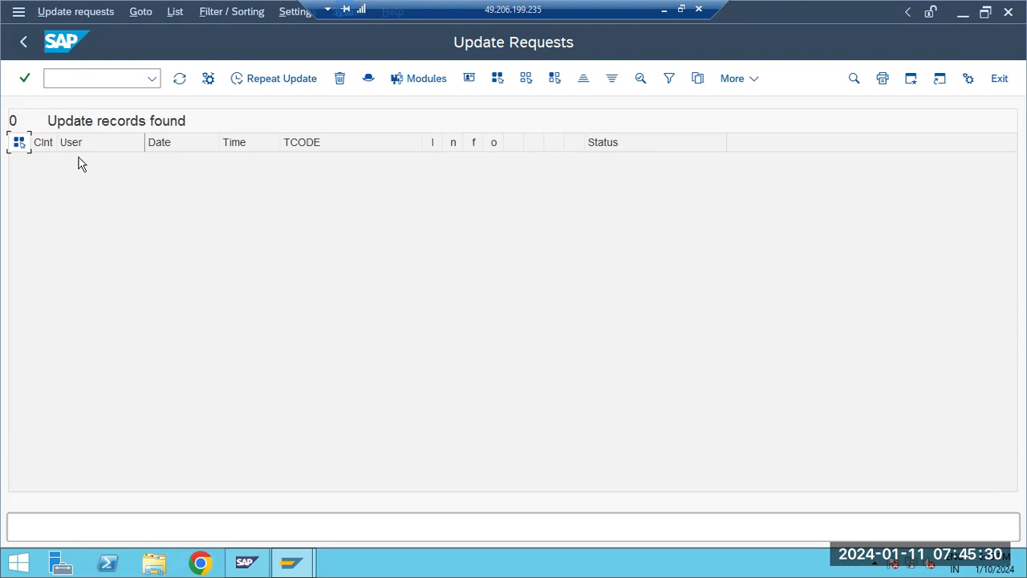
# Rerun /nsm13 and refresh the update requests list, confirming 0 records found
pyautogui.click(24, 41)
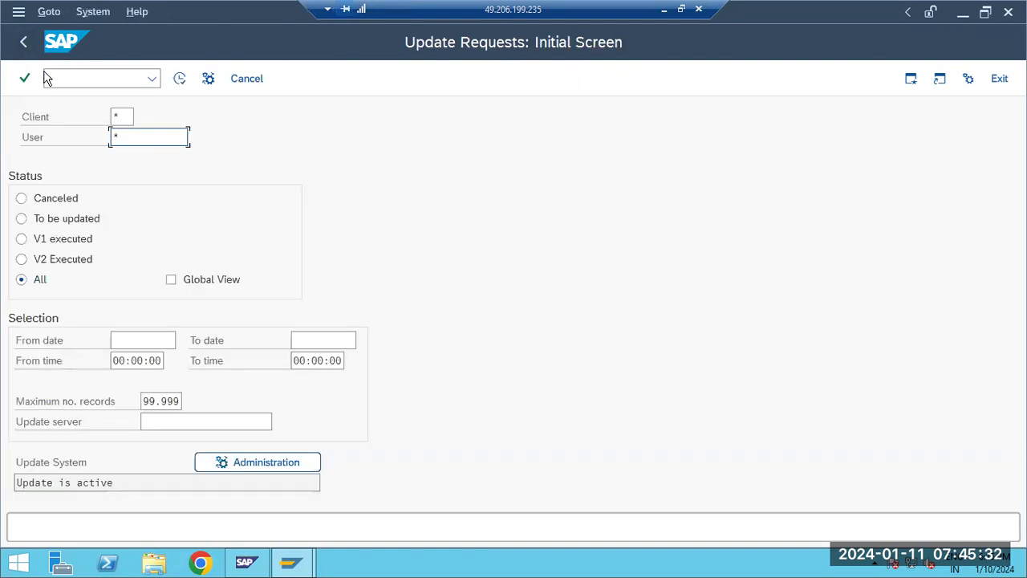
pyautogui.click(62, 78)
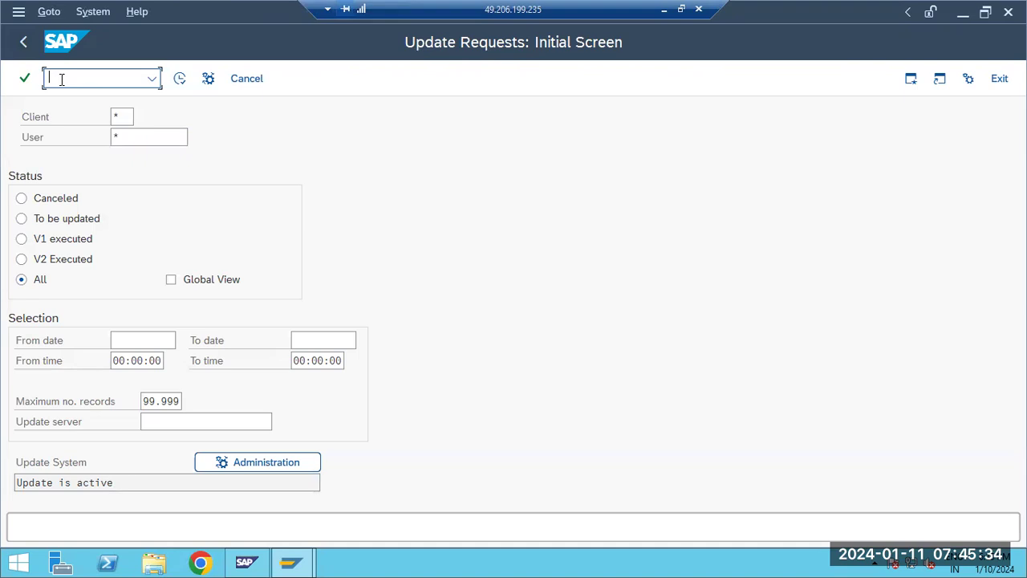
pyautogui.write('/nsm13')
pyautogui.press('Return')
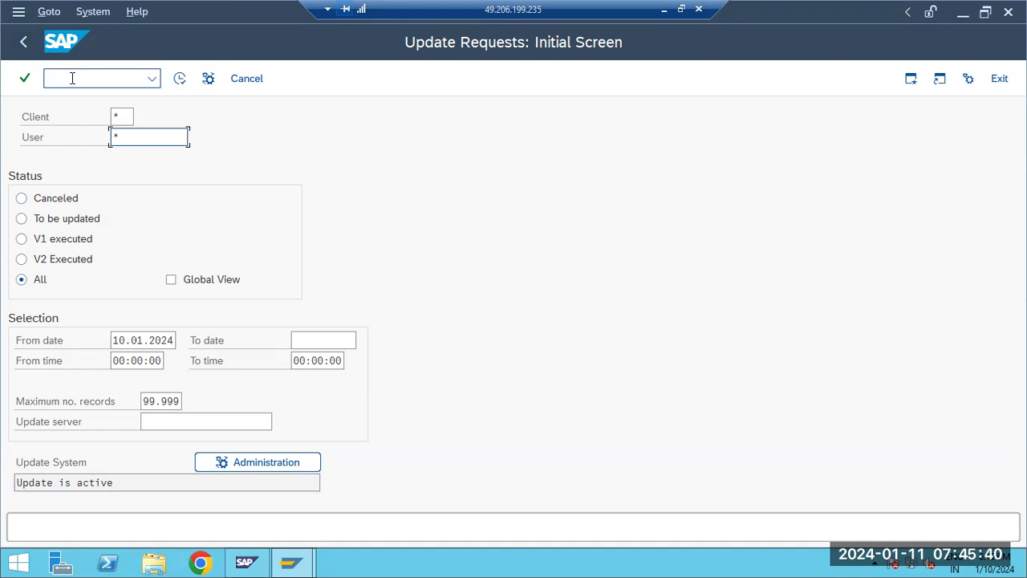
pyautogui.click(179, 78)
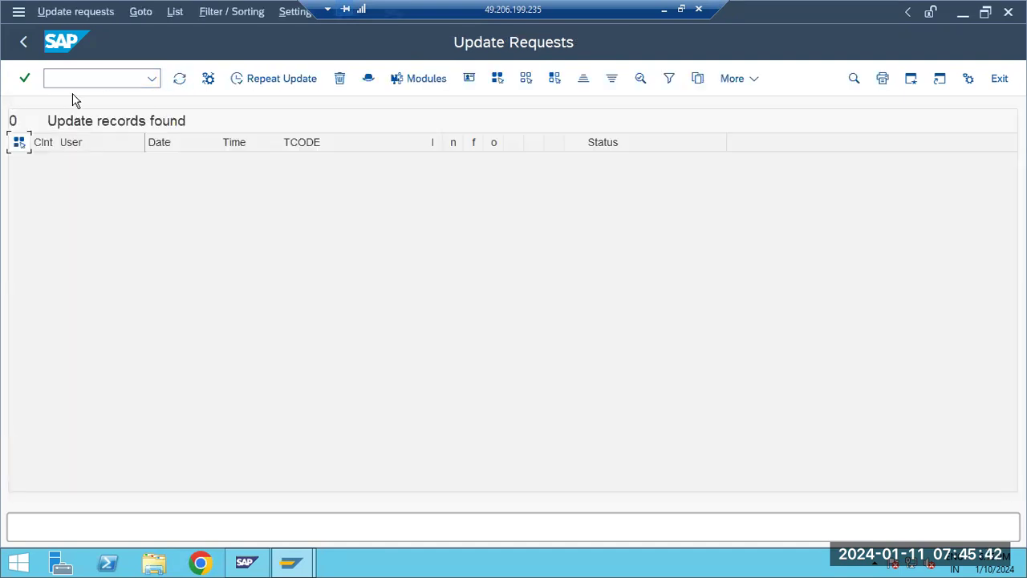
pyautogui.click(183, 82)
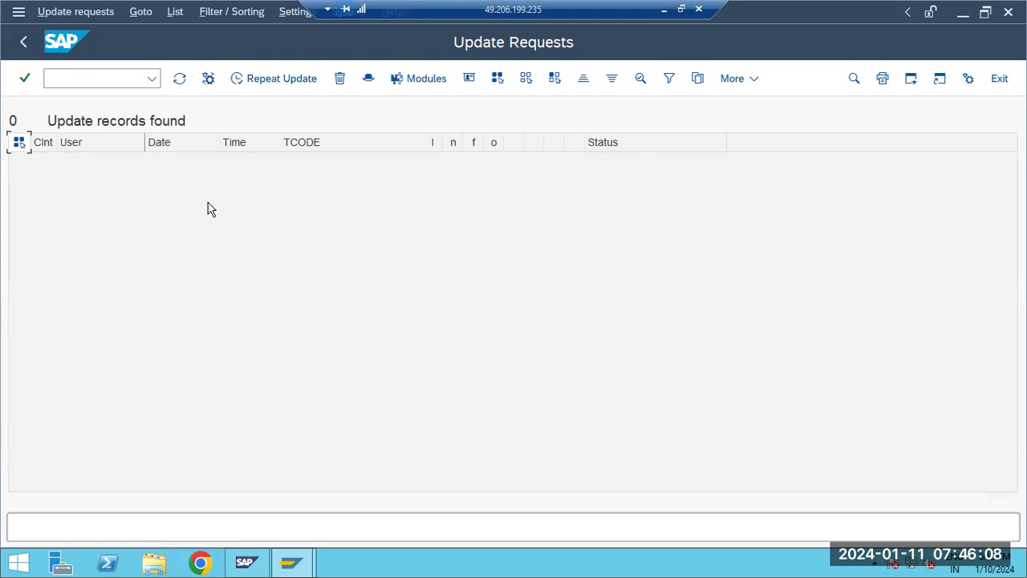
# Try Repeat Update with nothing marked, dismiss the warning, and go back to SAP Easy Access
pyautogui.click(268, 78)
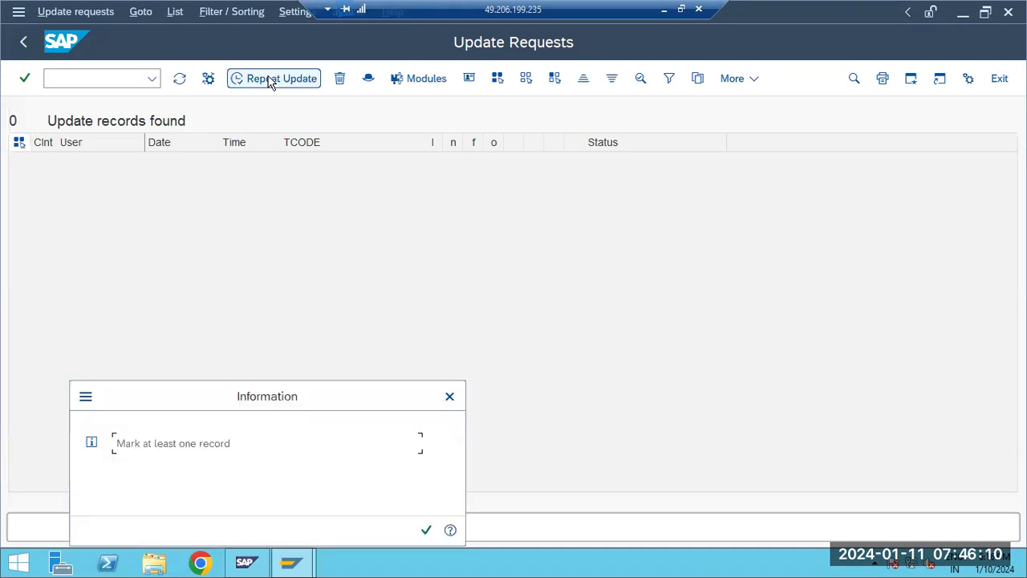
pyautogui.click(426, 529)
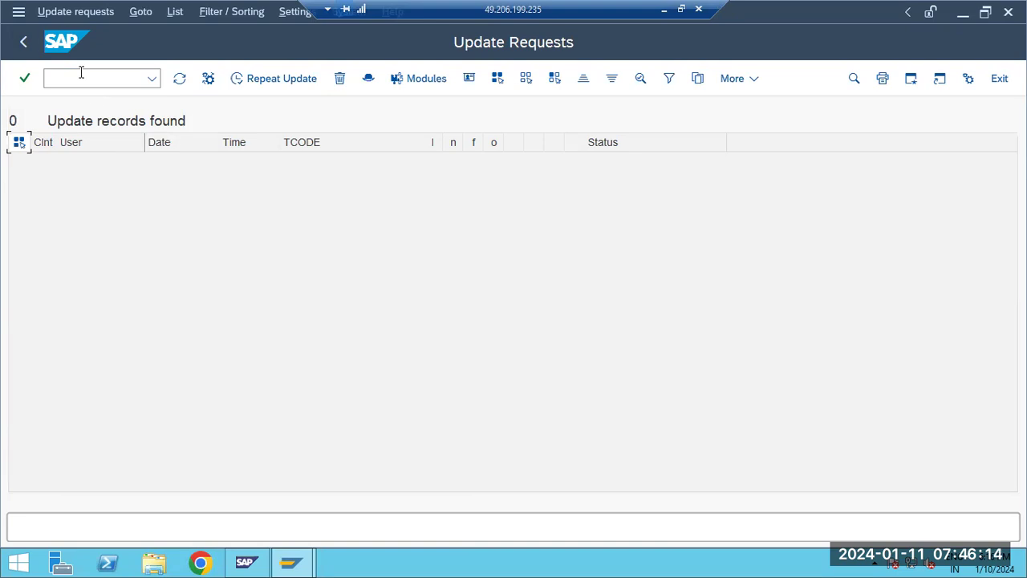
pyautogui.click(26, 42)
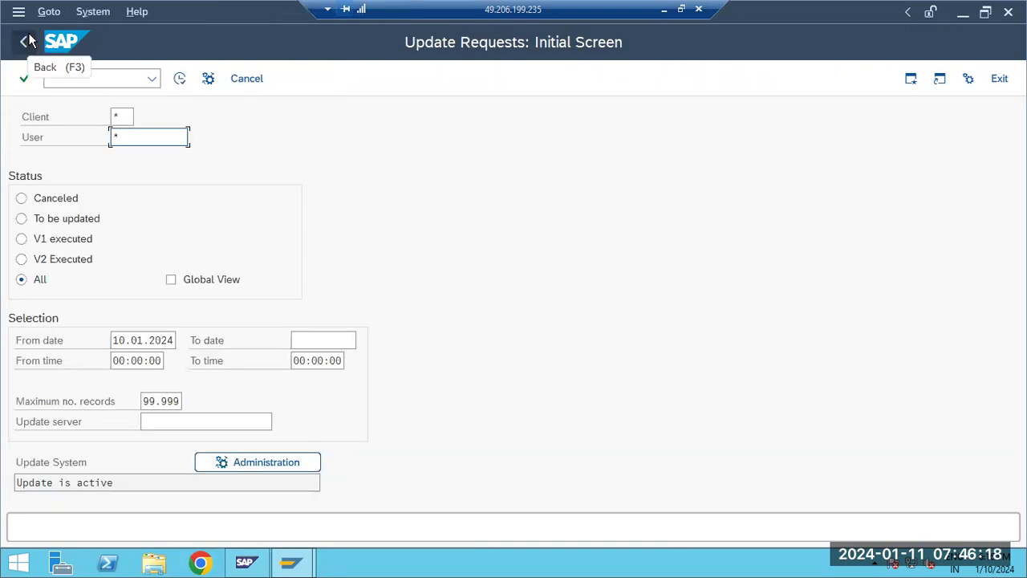
pyautogui.click(24, 43)
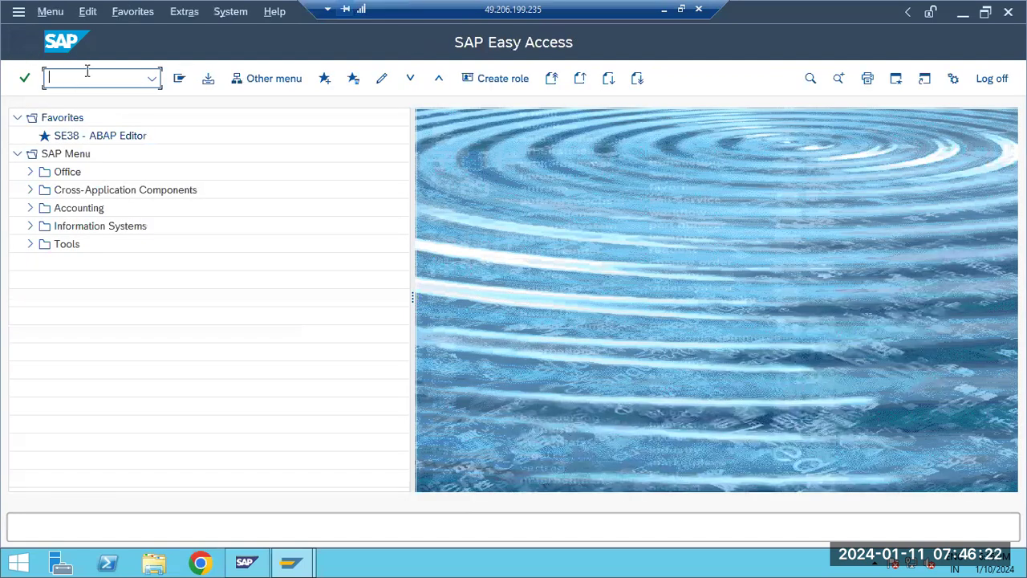
# Open SM14 and deactivate updating so the status reads 'Updating by user deactivated'
pyautogui.write('sm14')
pyautogui.press('Return')
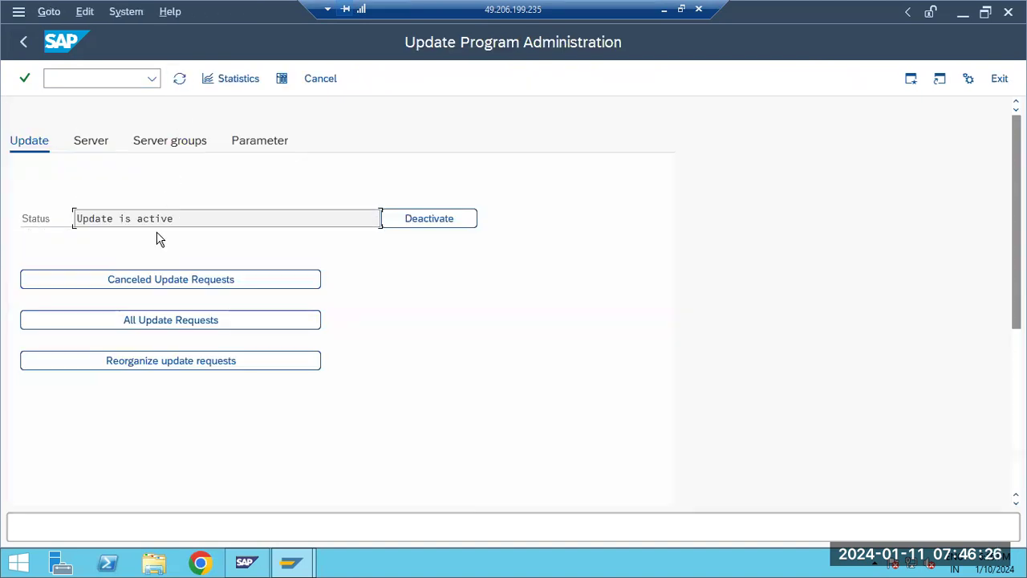
pyautogui.moveTo(182, 223); pyautogui.dragTo(73, 218)
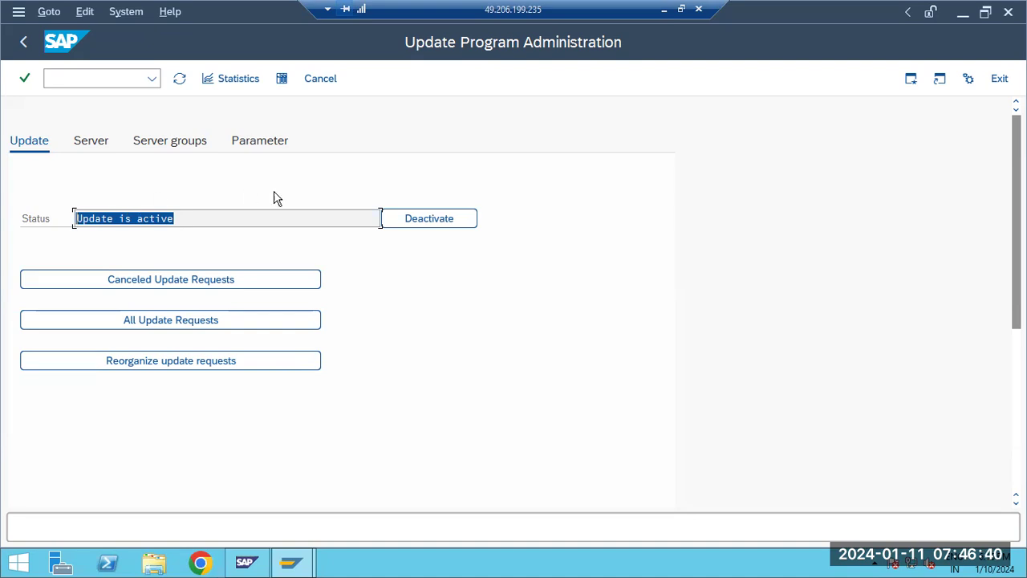
pyautogui.click(431, 219)
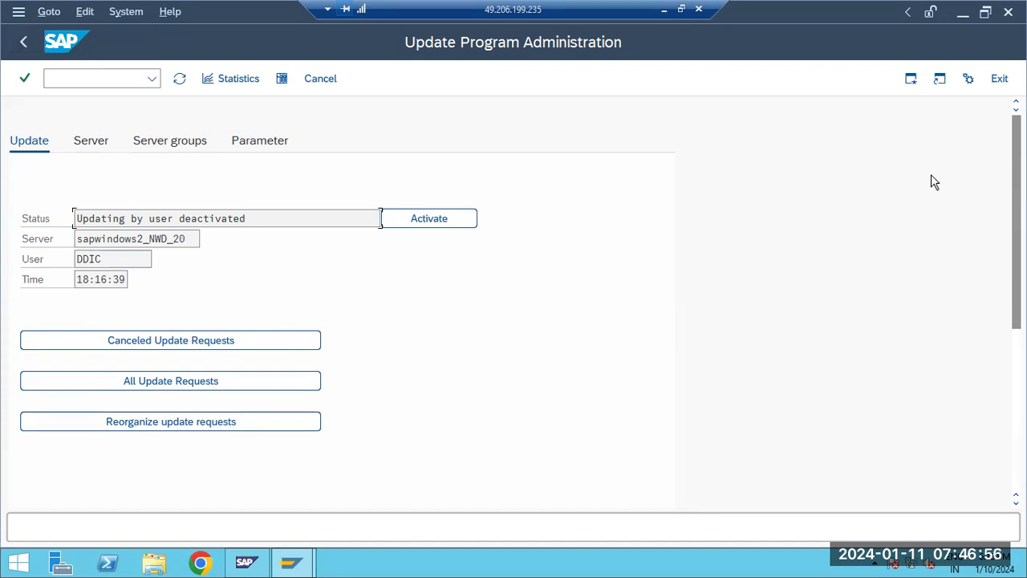
pyautogui.click(291, 562)
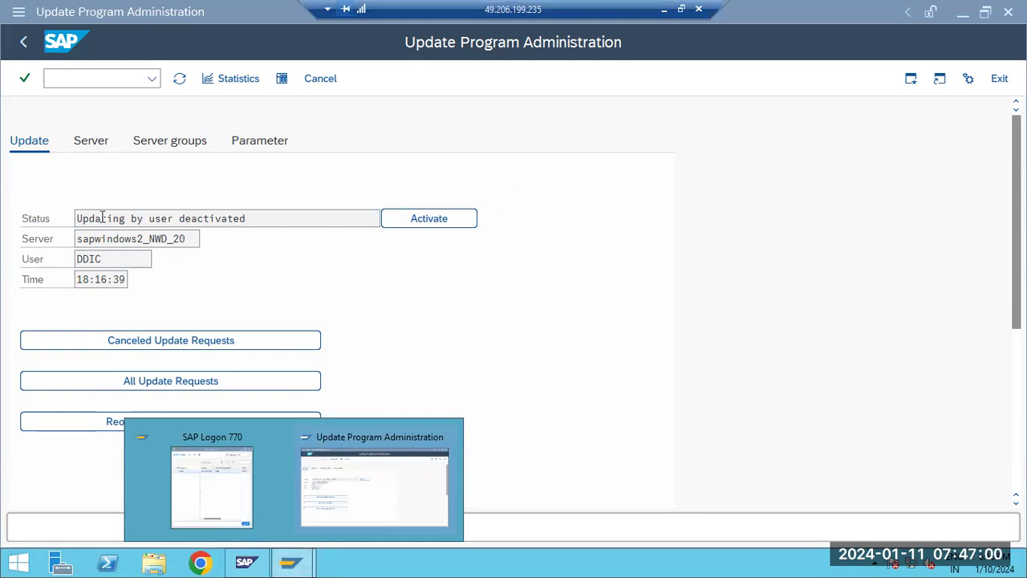
# Create an SAP Logon shortcut to SM14 and return to SAP Easy Access
pyautogui.moveTo(102, 218); pyautogui.dragTo(212, 218)
pyautogui.click(940, 79)
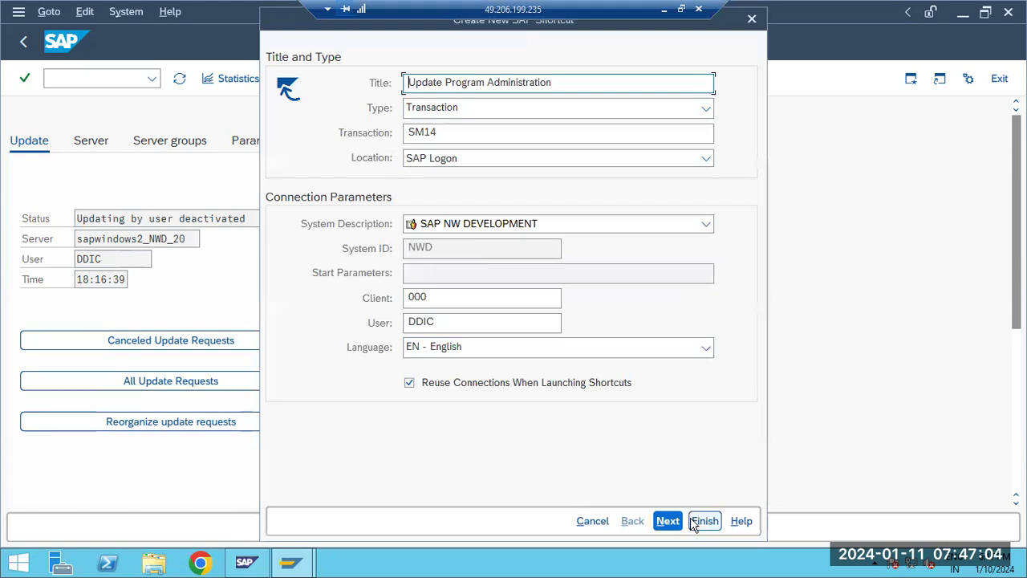
pyautogui.click(670, 522)
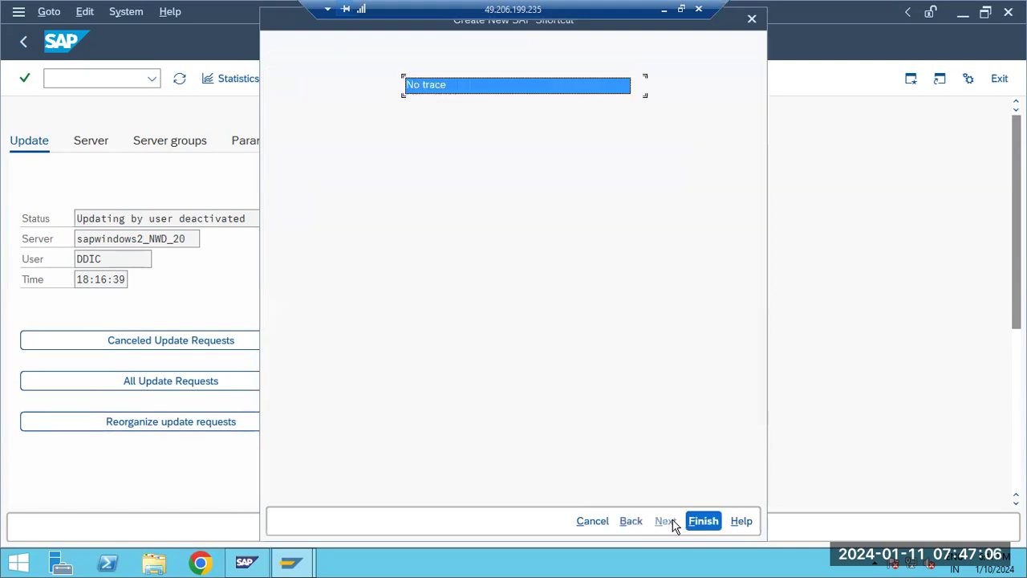
pyautogui.click(701, 522)
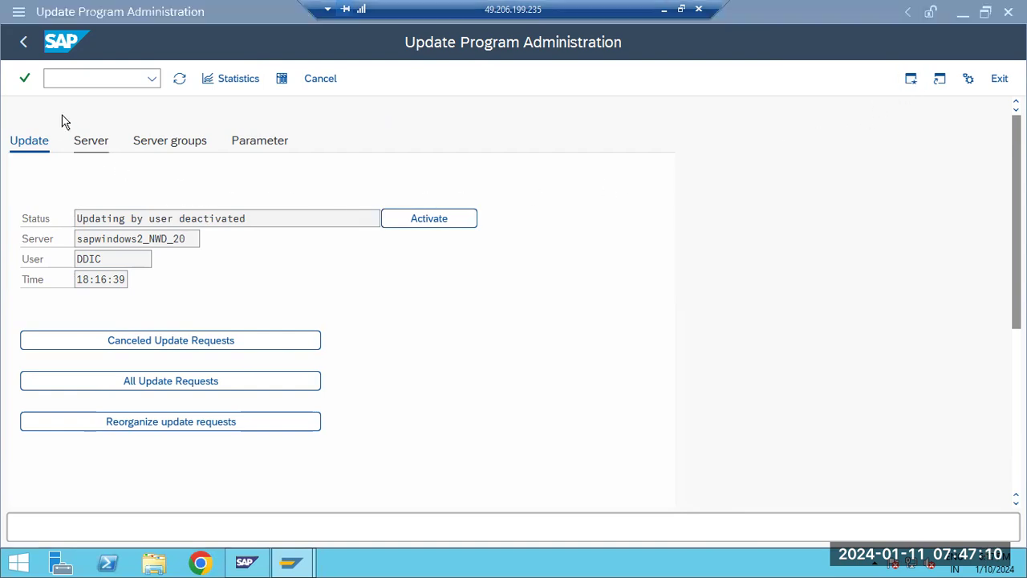
pyautogui.press('F3')
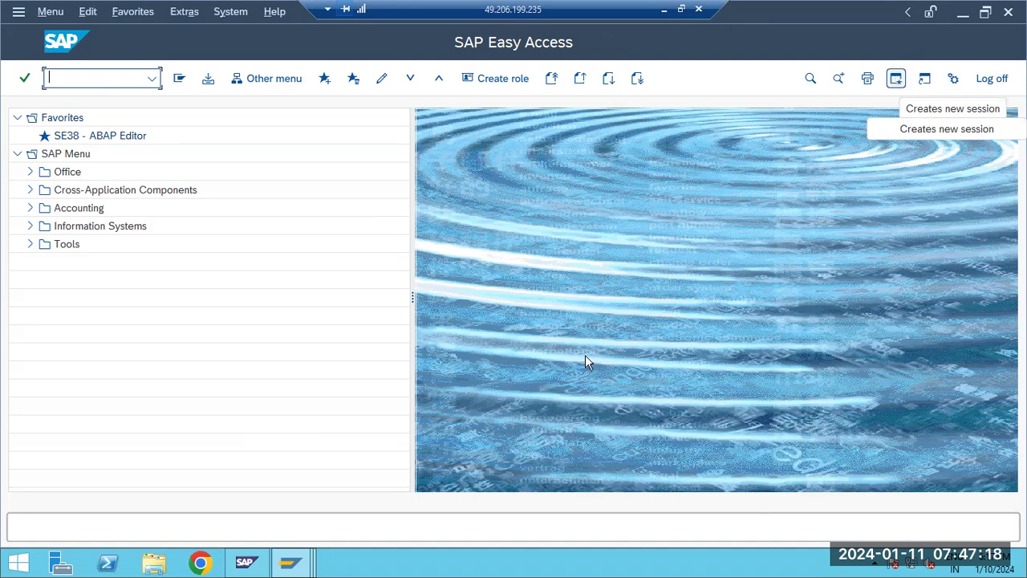
# Open a new SAP session and start SU01 user maintenance there
pyautogui.click(290, 562)
pyautogui.click(452, 491)
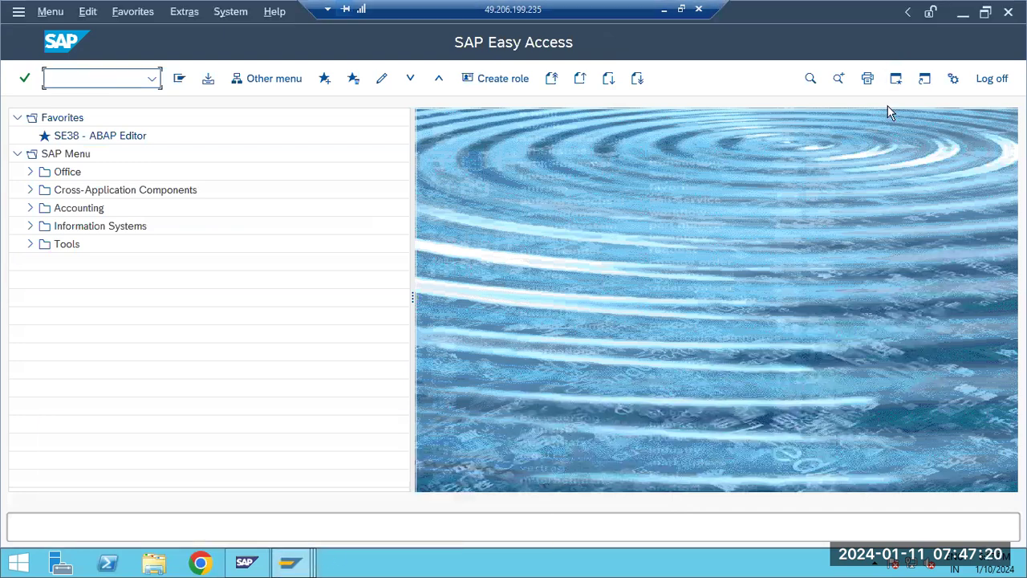
pyautogui.click(896, 78)
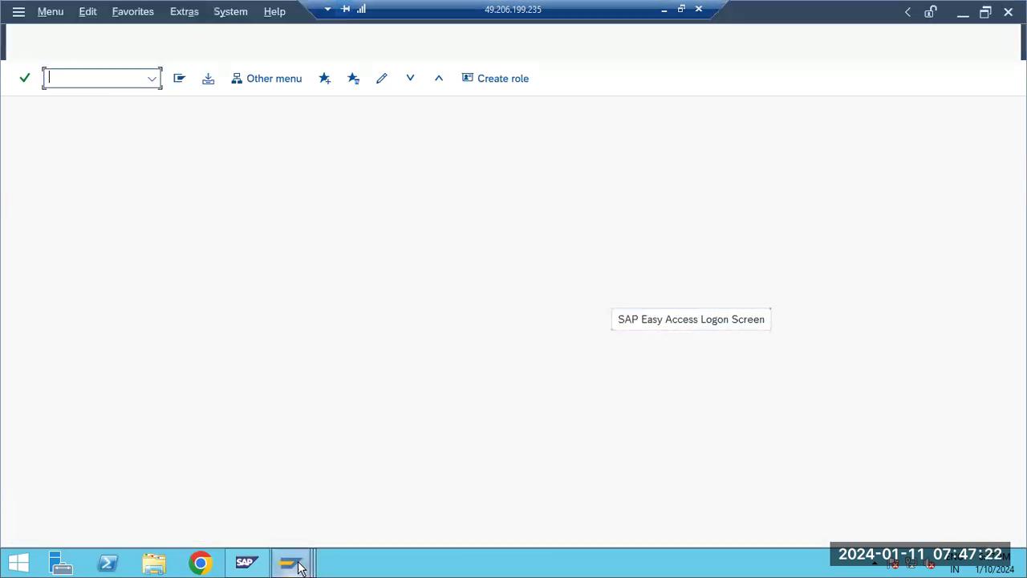
pyautogui.moveTo(295, 563)
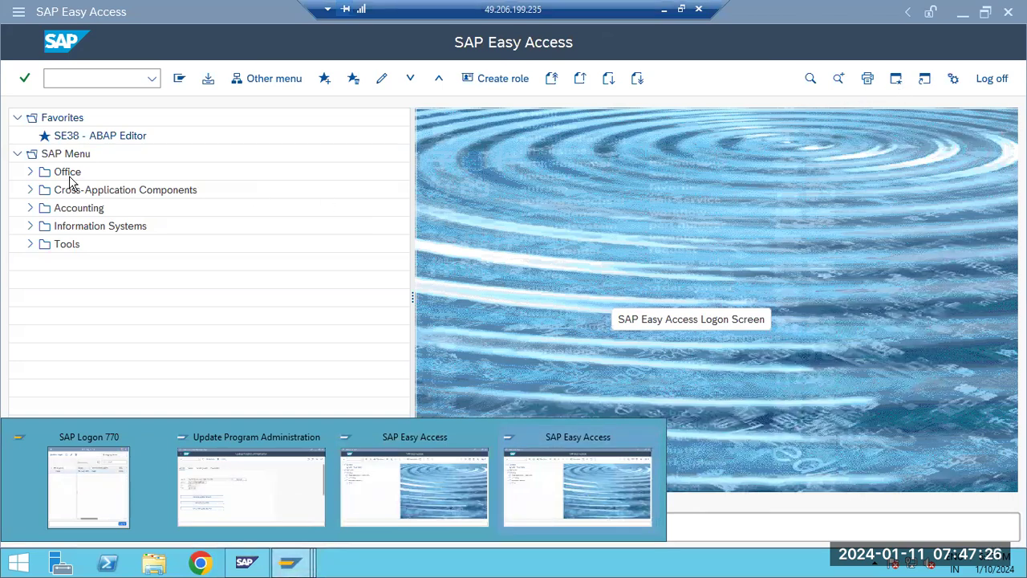
pyautogui.click(69, 80)
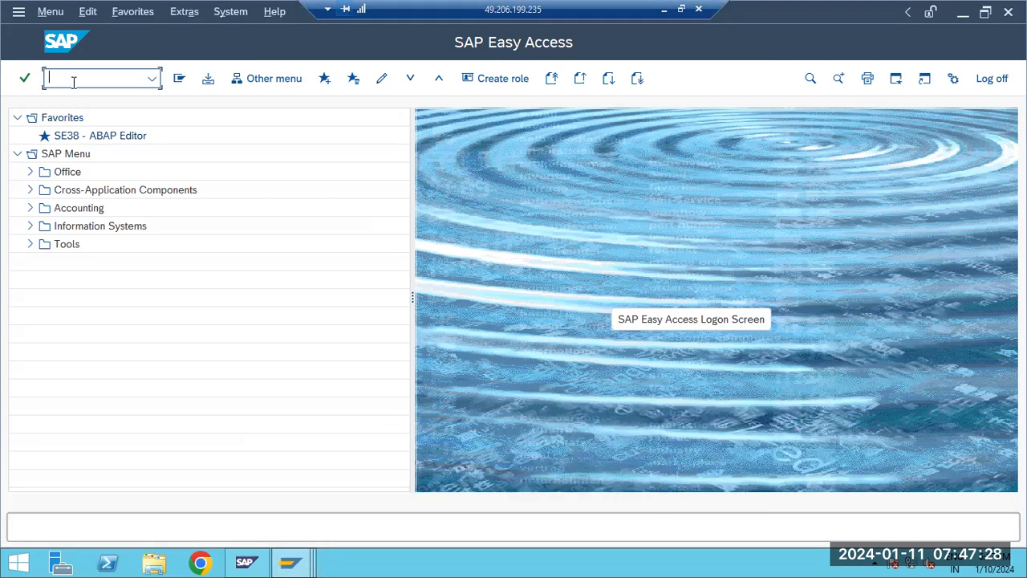
pyautogui.write('su01')
pyautogui.press('Return')
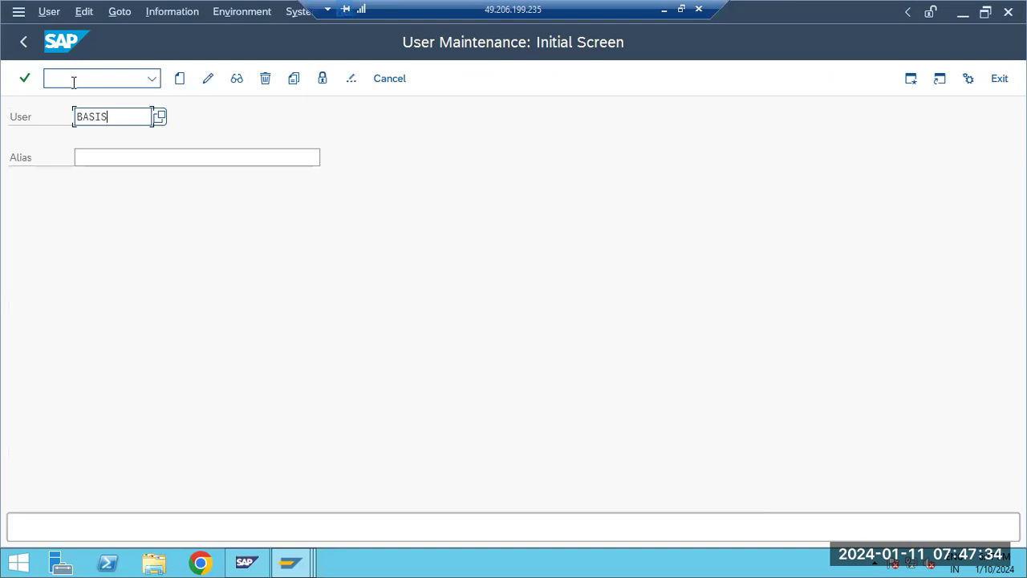
# Copy user DDIC to the new user BASIS1
pyautogui.click(294, 78)
pyautogui.click(305, 182)
pyautogui.doubleClick(306, 181)
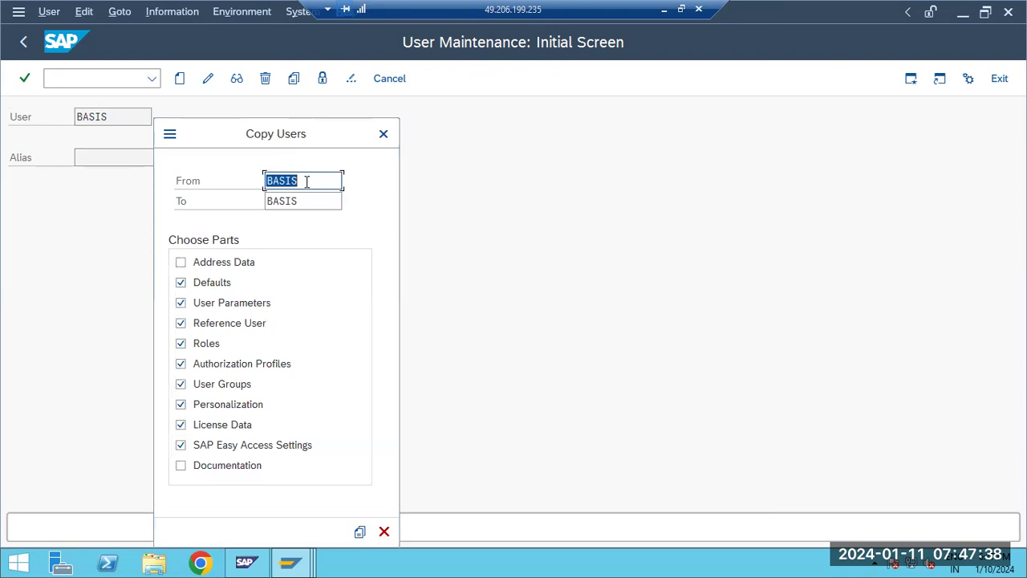
pyautogui.write('DDIC')
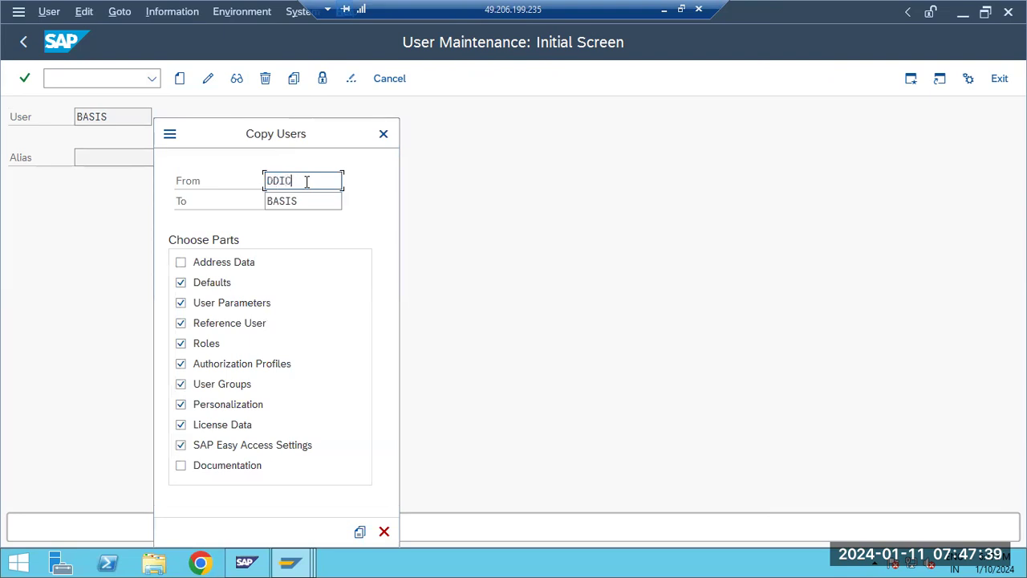
pyautogui.click(359, 532)
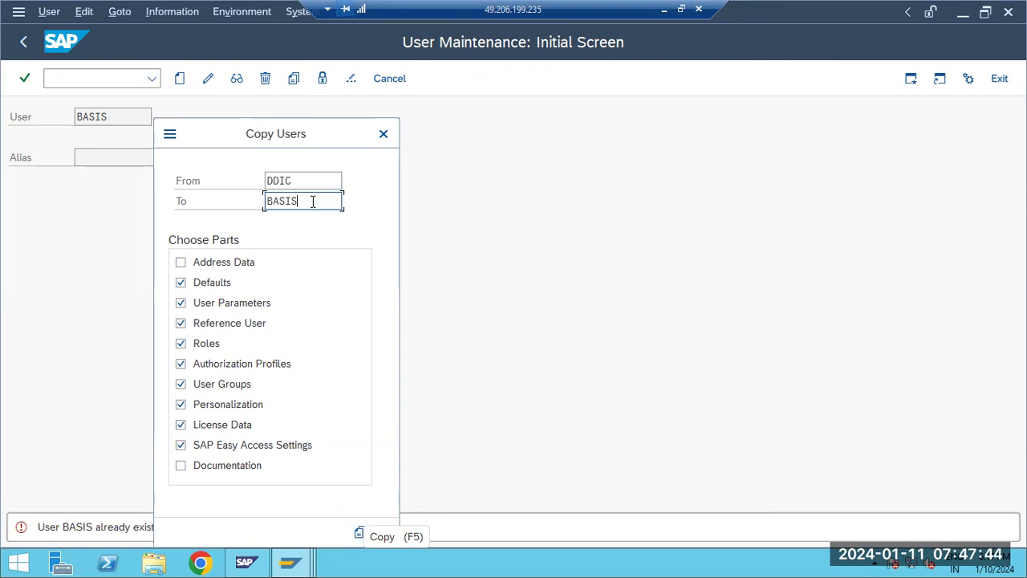
pyautogui.write('1')
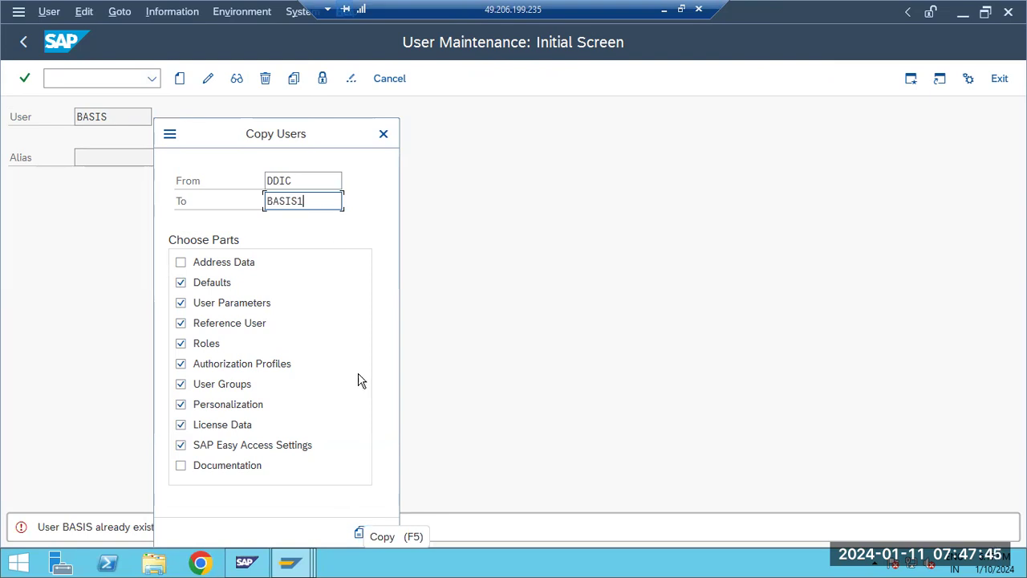
pyautogui.click(360, 534)
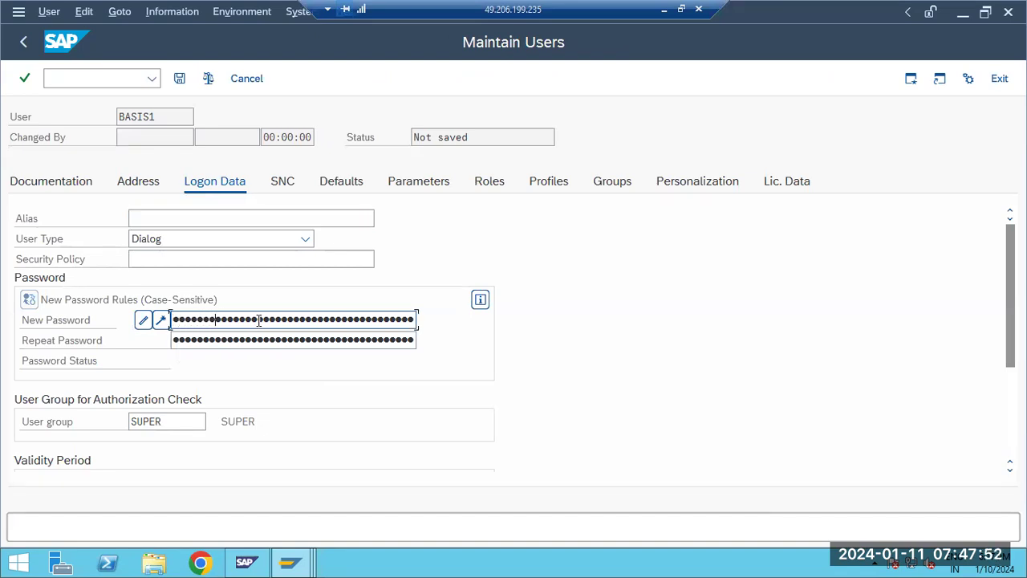
# Enter and repeat the new password for BASIS1, then save the user
pyautogui.press('Tab')
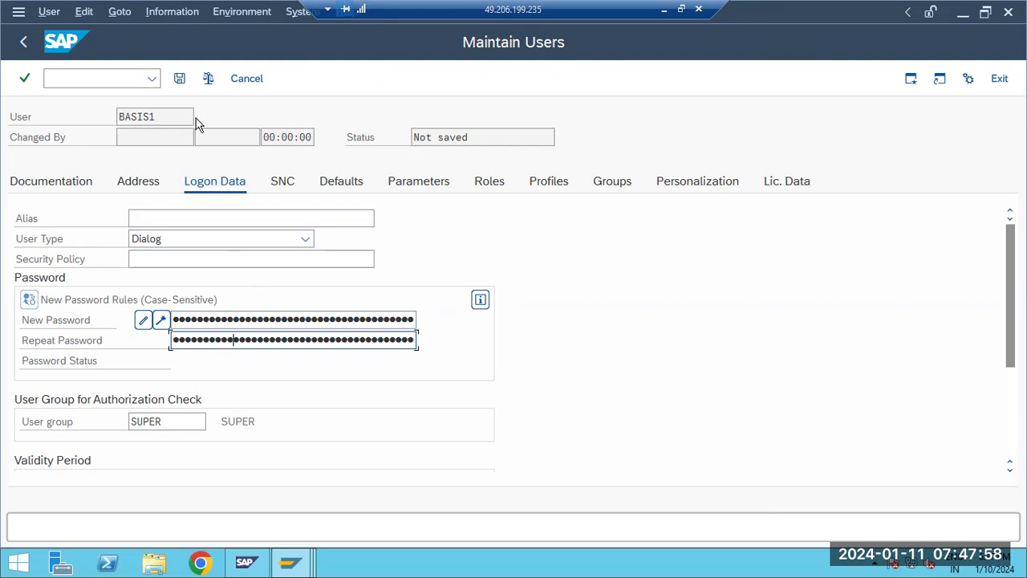
pyautogui.click(179, 79)
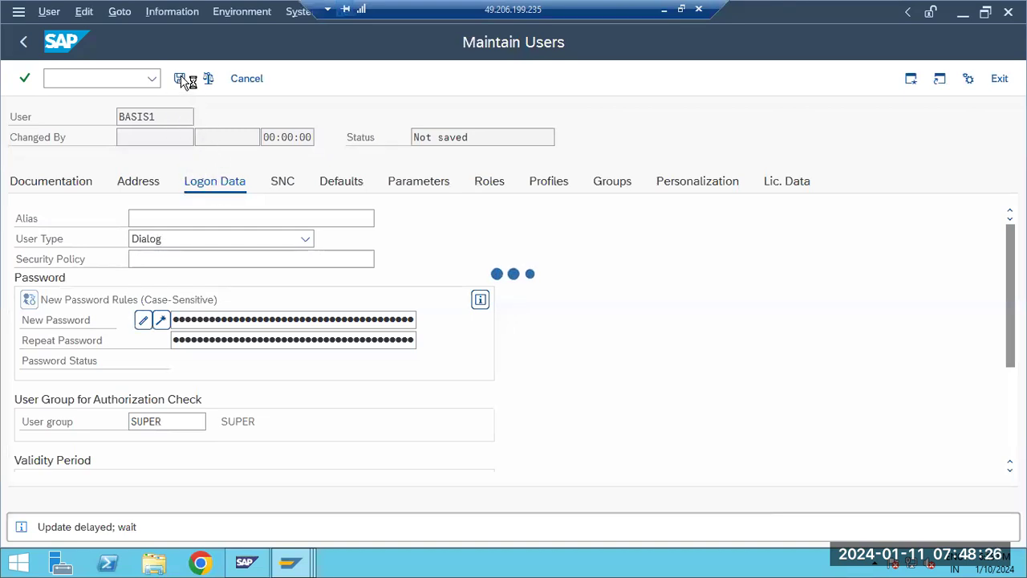
# In the SAP Easy Access window, run SM13 and refresh the update records list
pyautogui.click(291, 562)
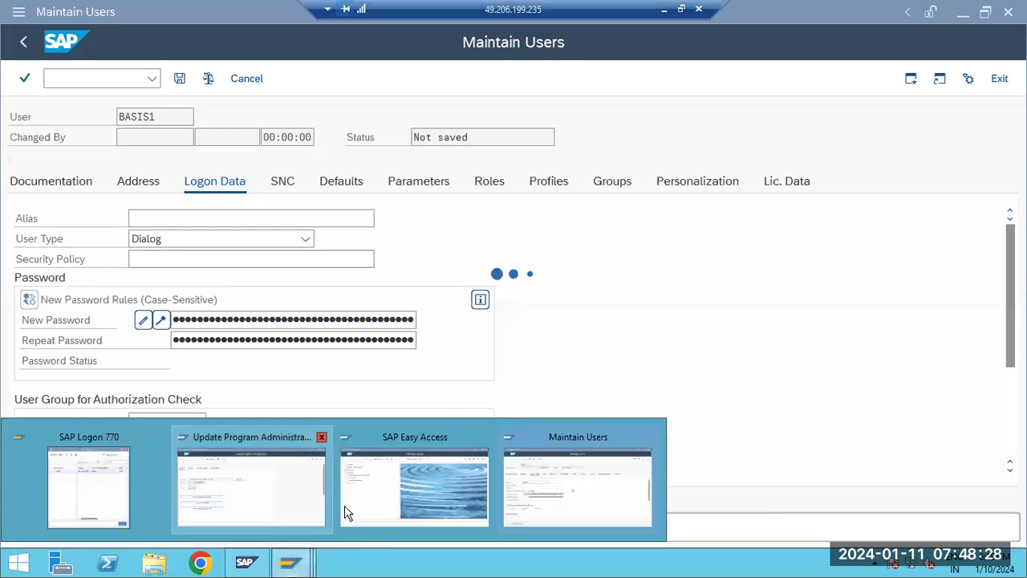
pyautogui.click(353, 506)
pyautogui.write('sm13')
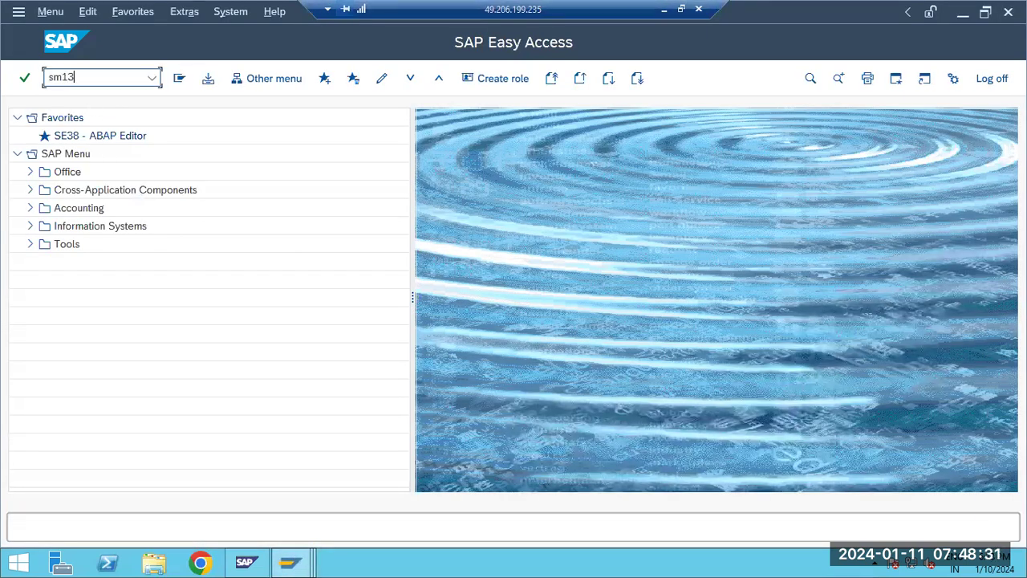
pyautogui.press('Return')
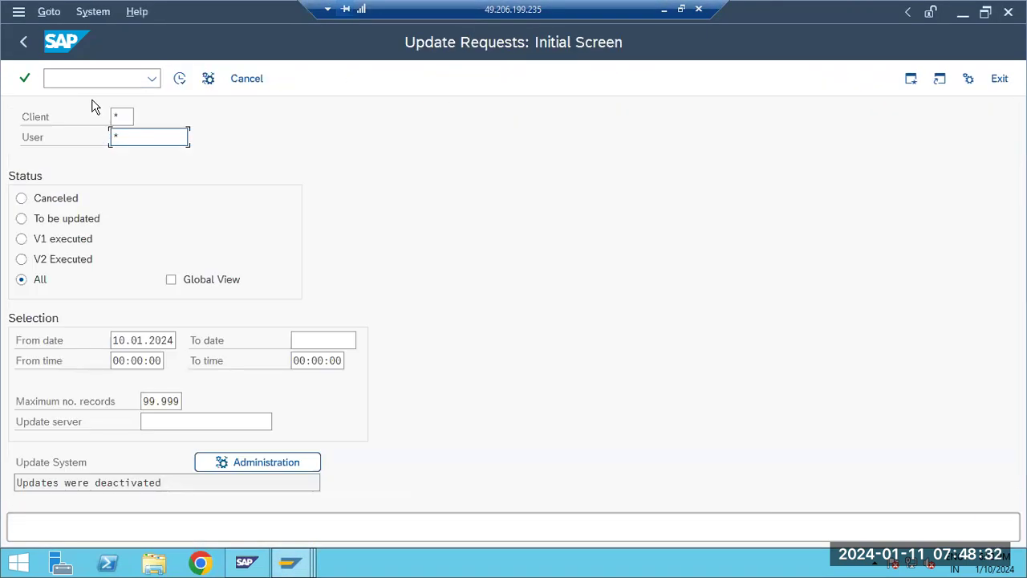
pyautogui.click(181, 79)
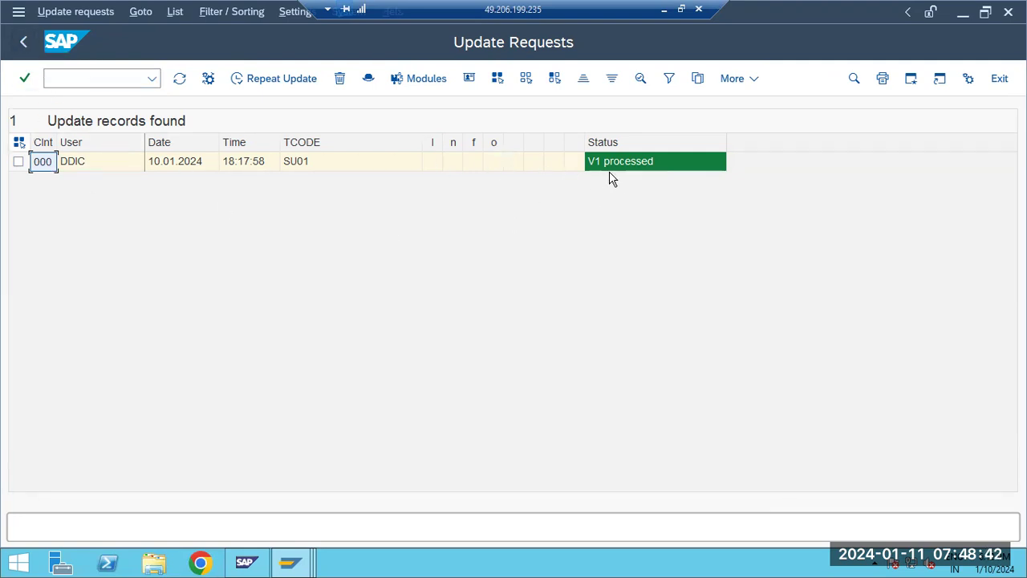
pyautogui.click(179, 78)
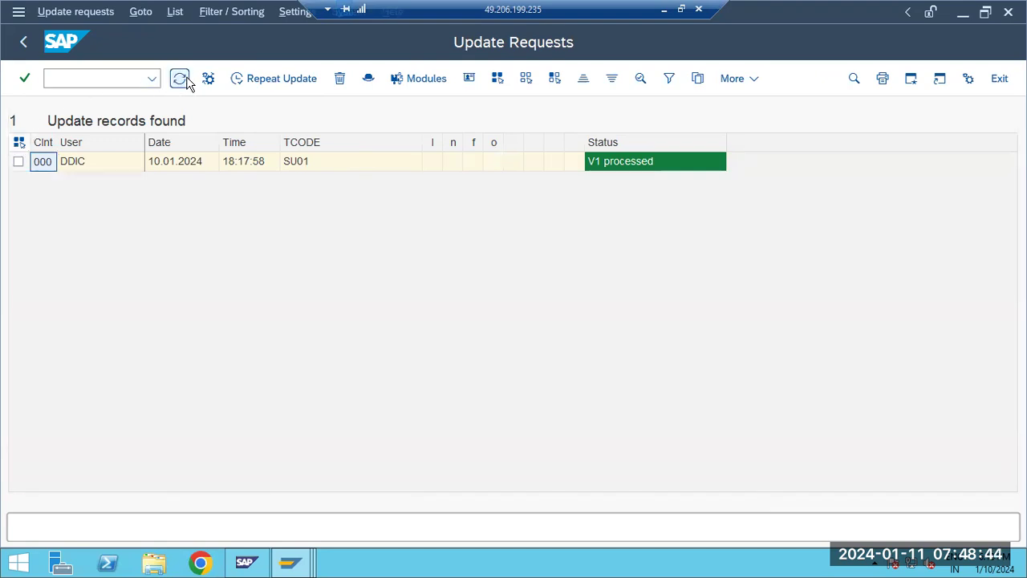
# Go back to the selection screen, noting updates were deactivated, and return to Maintain Users
pyautogui.click(23, 42)
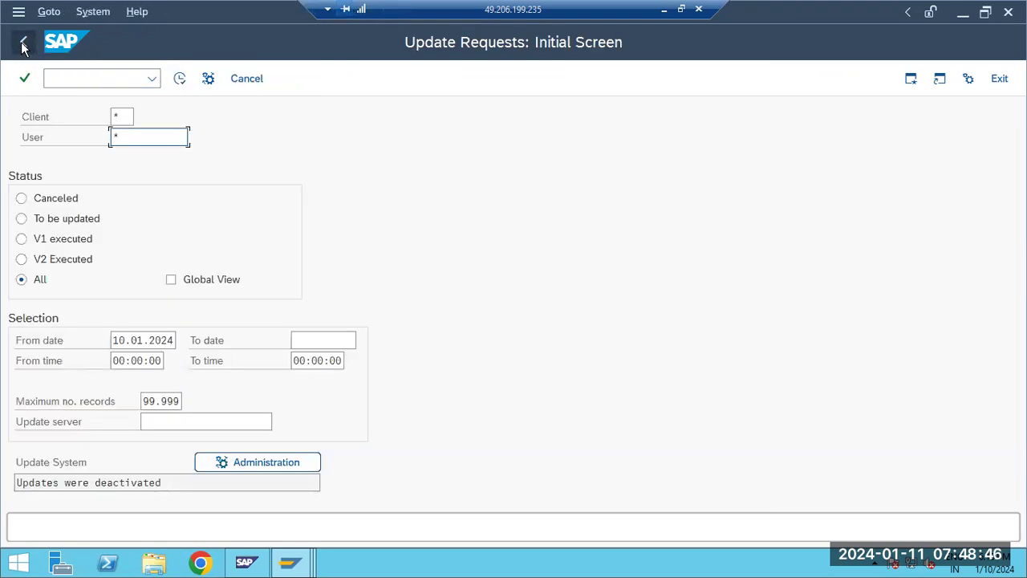
pyautogui.moveTo(81, 480); pyautogui.dragTo(131, 481)
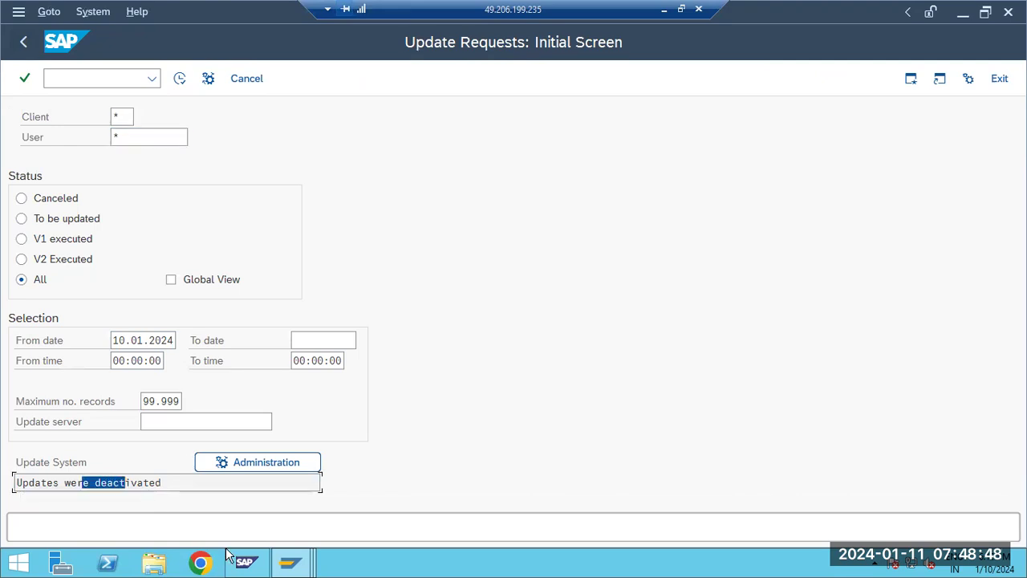
pyautogui.moveTo(291, 562)
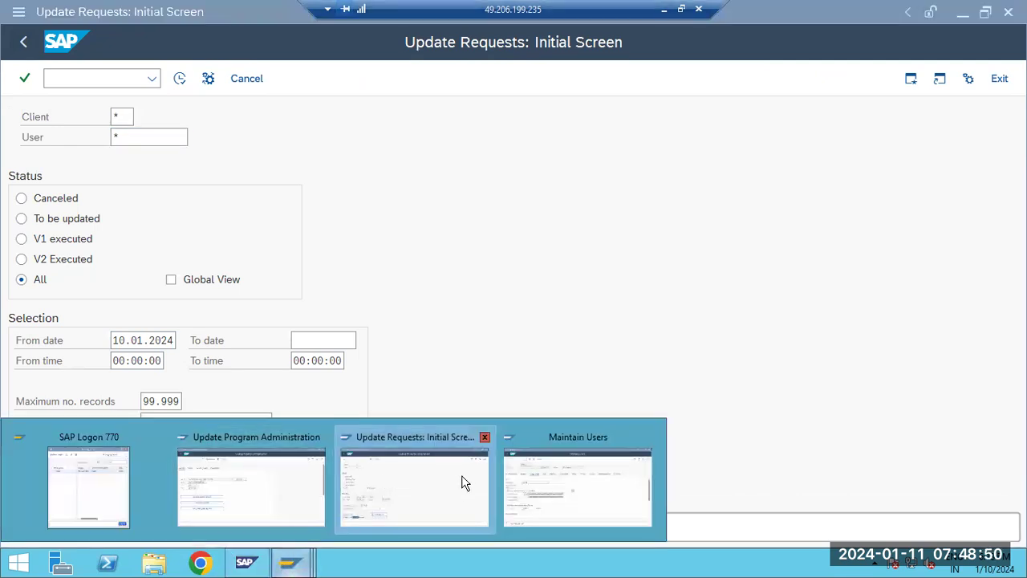
pyautogui.click(507, 486)
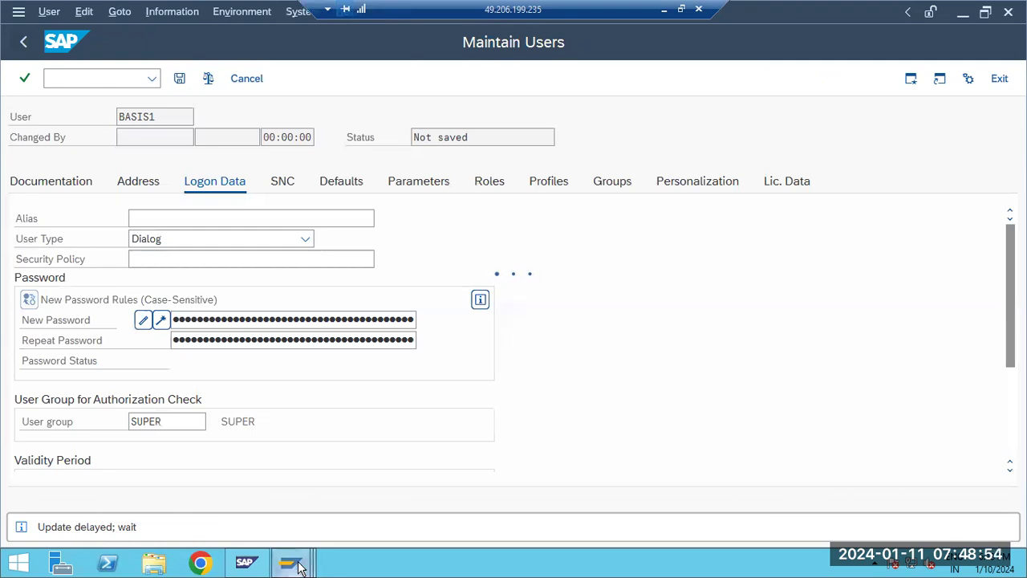
# Reactivate the update system in SM14, then return to User Maintenance showing BASIS1 created
pyautogui.moveTo(299, 566)
pyautogui.click(270, 505)
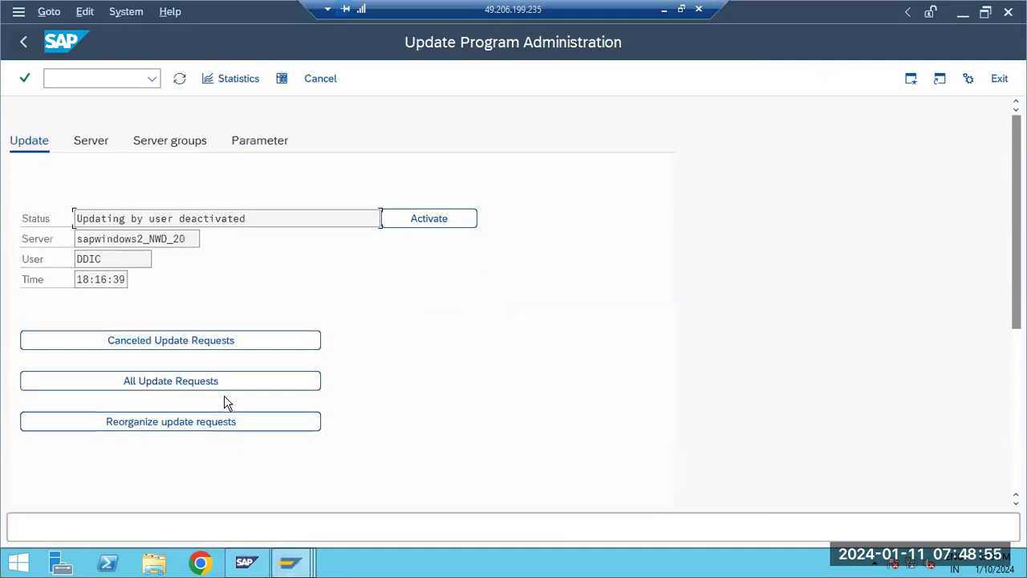
pyautogui.click(424, 222)
pyautogui.moveTo(296, 562)
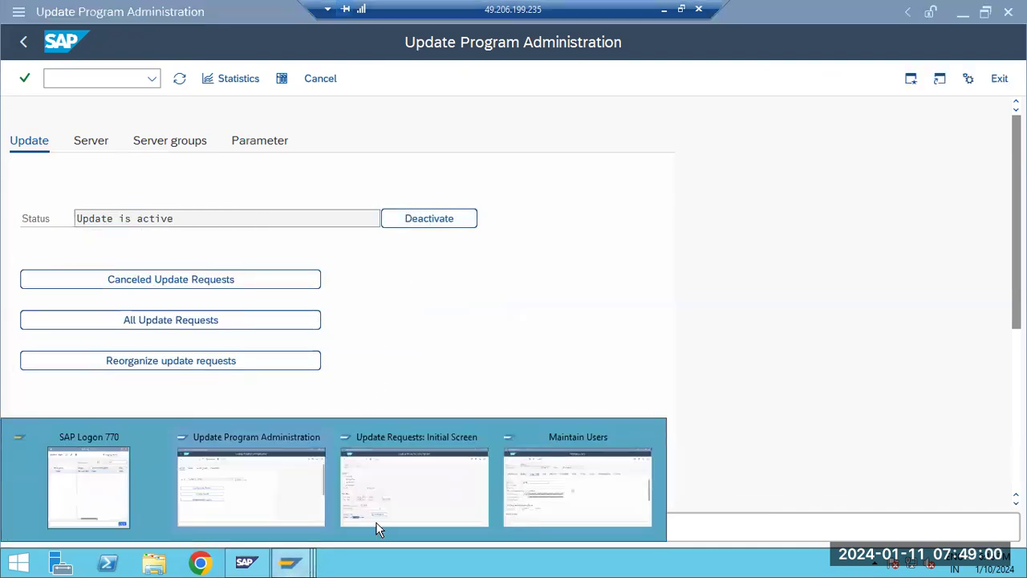
pyautogui.click(543, 481)
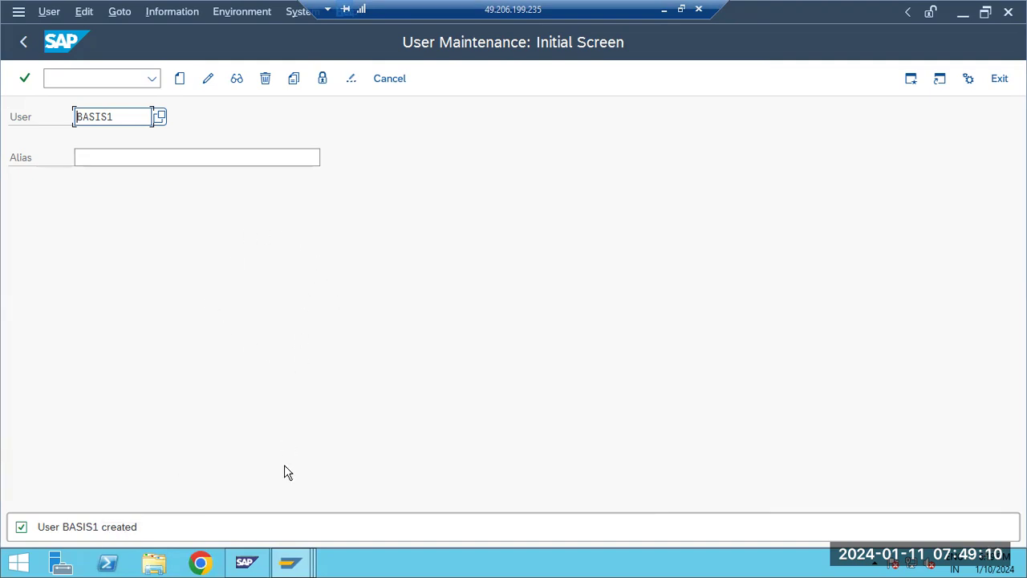
# Re-run the SM13 update request list, which reports 0 update records
pyautogui.moveTo(290, 562)
pyautogui.click(403, 490)
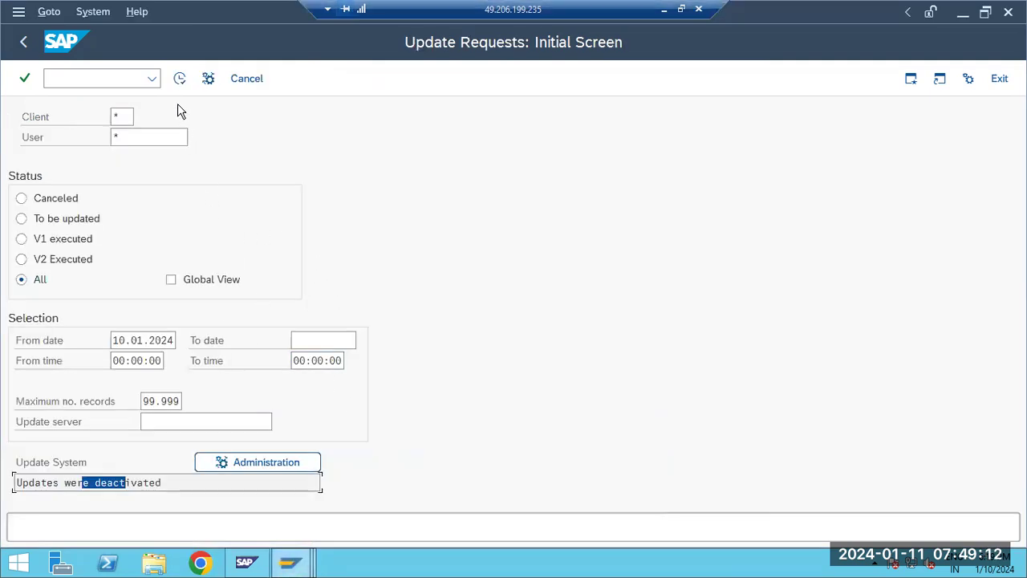
pyautogui.click(179, 80)
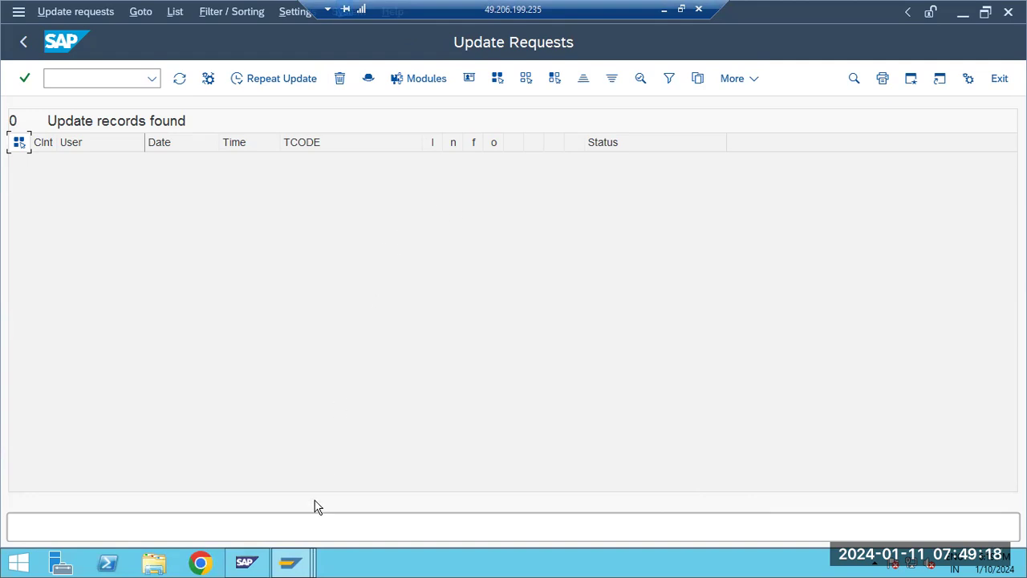
# Return to the User Maintenance window confirming user BASIS1 is created
pyautogui.click(294, 564)
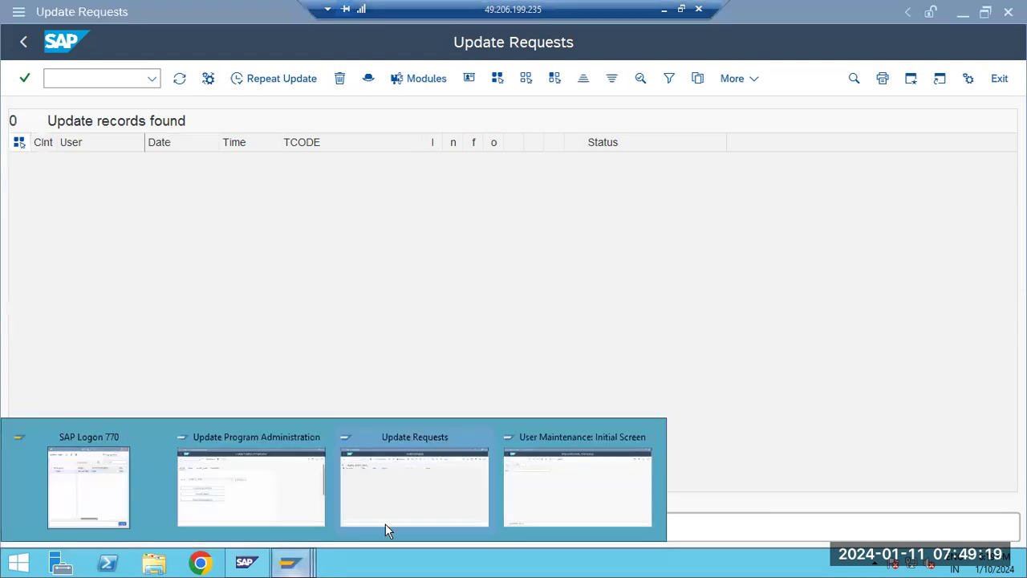
pyautogui.click(554, 498)
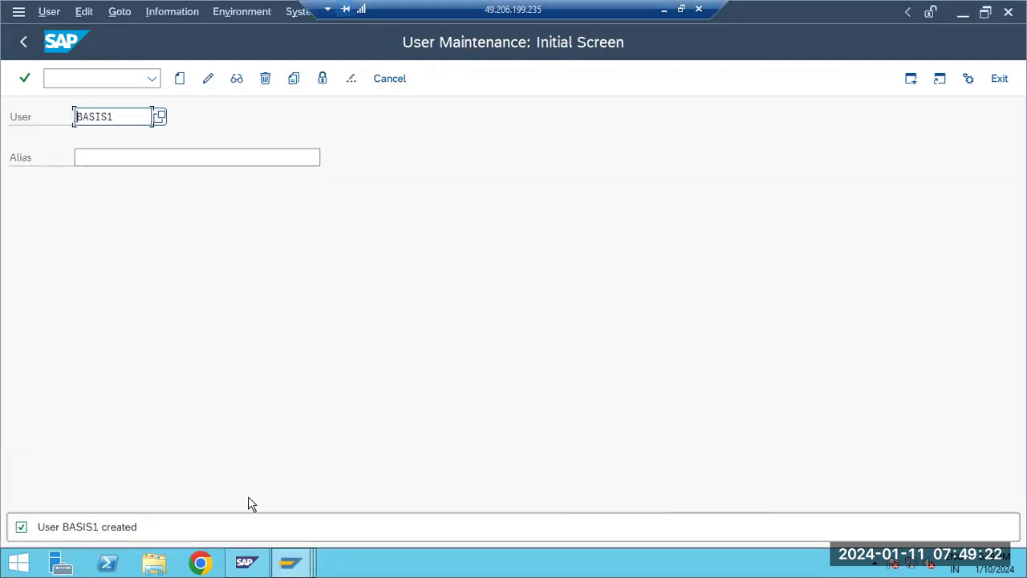
pyautogui.click(291, 561)
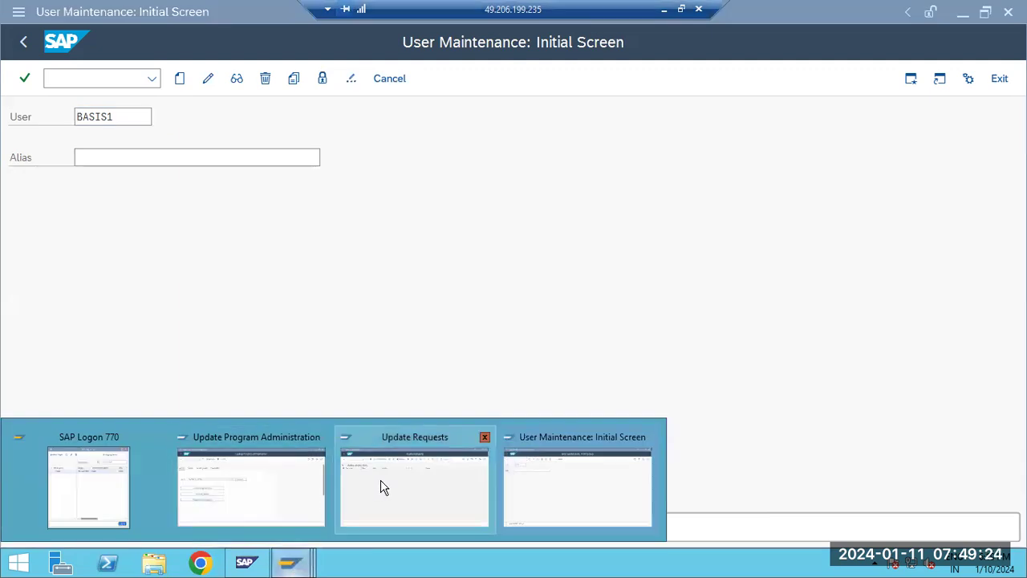